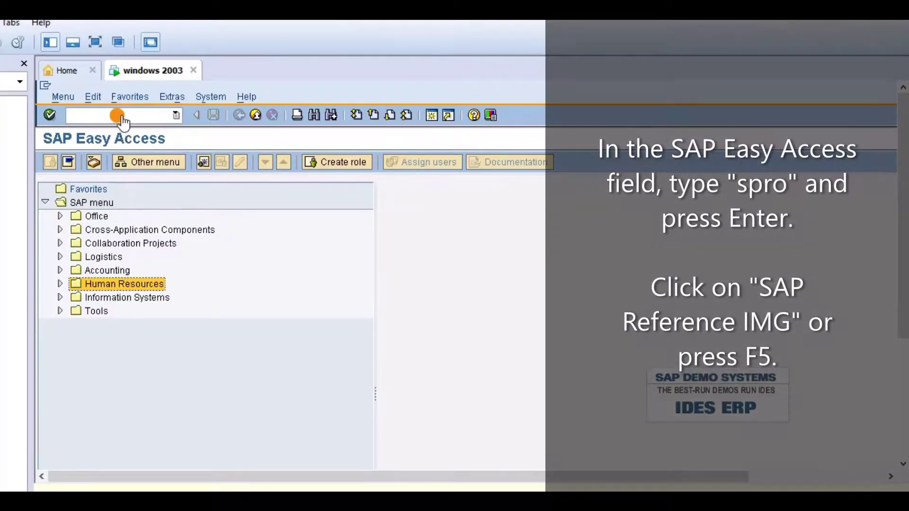
# Step: Run the spro transaction and open the SAP Reference IMG
pyautogui.click(122, 115)
pyautogui.write('spro')
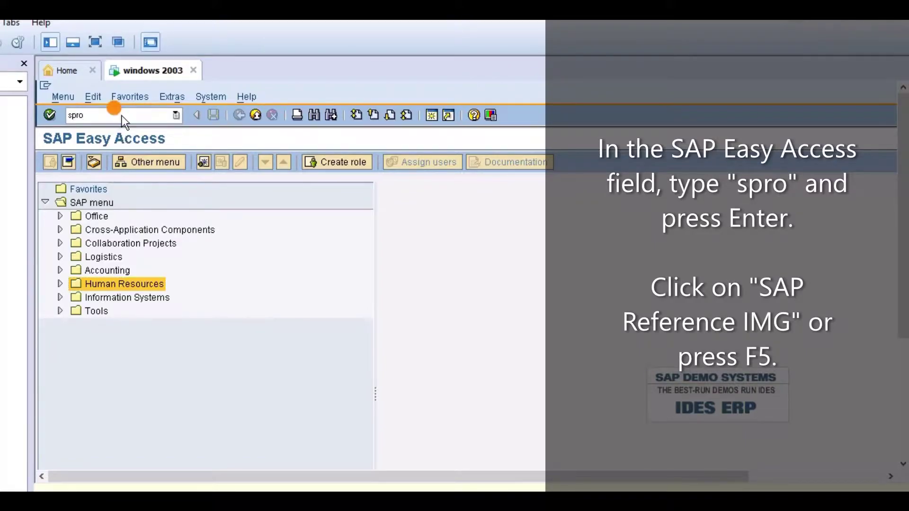
pyautogui.press('Return')
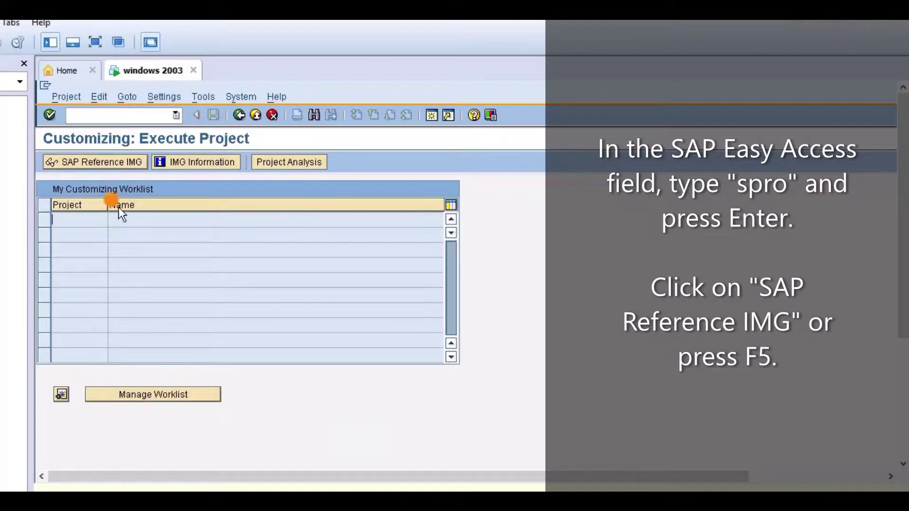
pyautogui.click(111, 164)
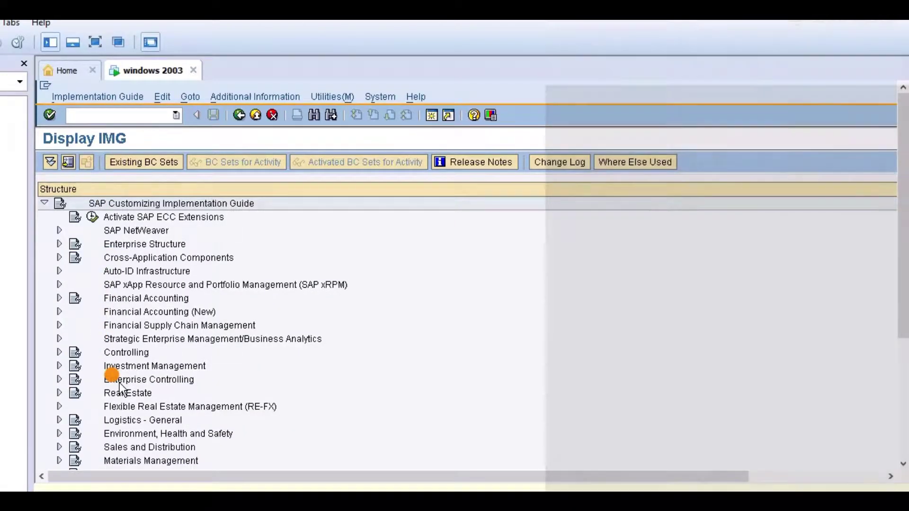
# Step: Expand the Enterprise Structure node and its Definition branch in the implementation guide
pyautogui.scroll(-1, 61, 219)
pyautogui.click(60, 217)
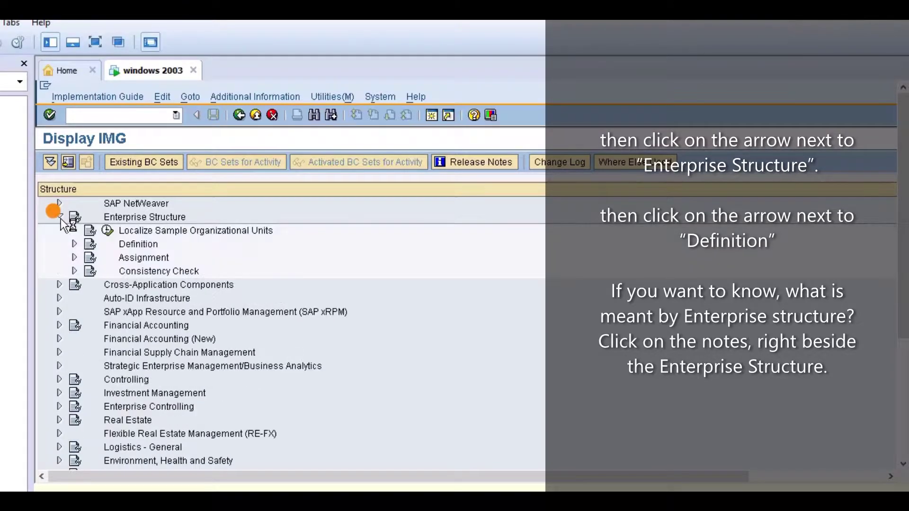
pyautogui.click(74, 244)
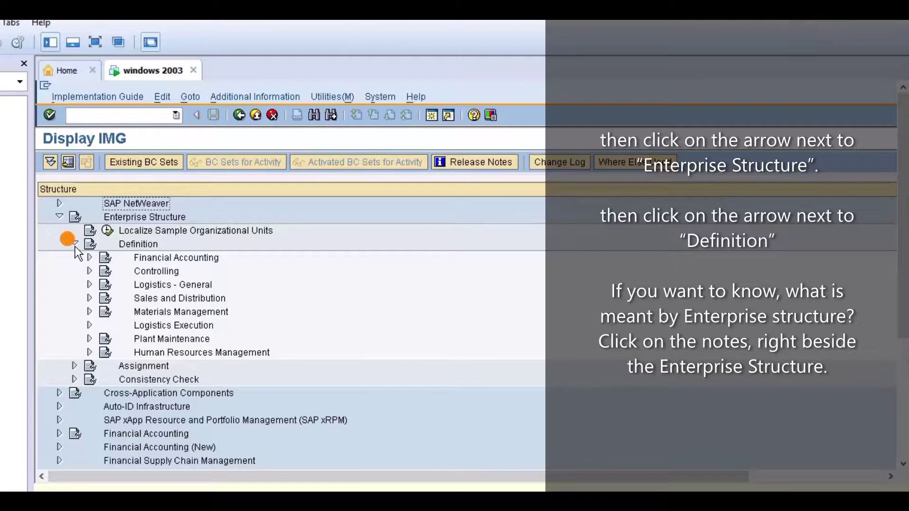
# Step: Open the documentation for Enterprise Structure, read it through to the final note, and close it
pyautogui.click(74, 220)
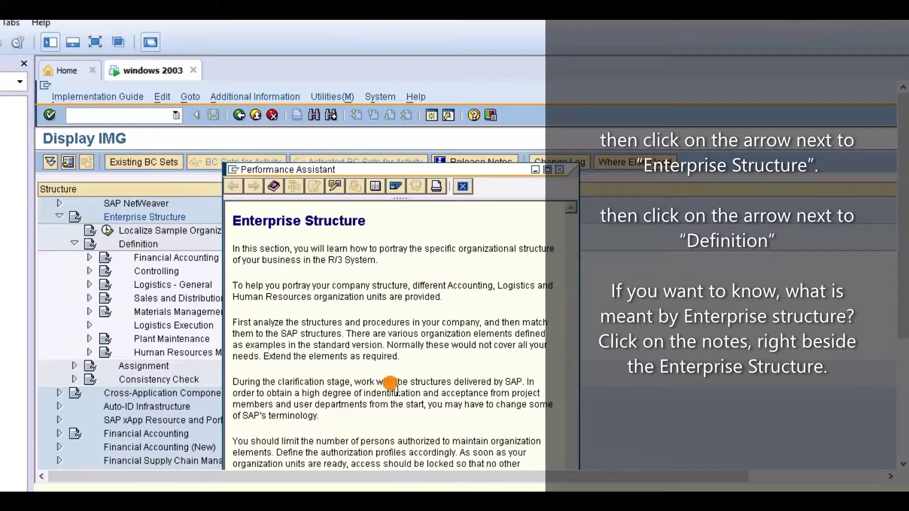
pyautogui.moveTo(902, 322); pyautogui.dragTo(902, 438)
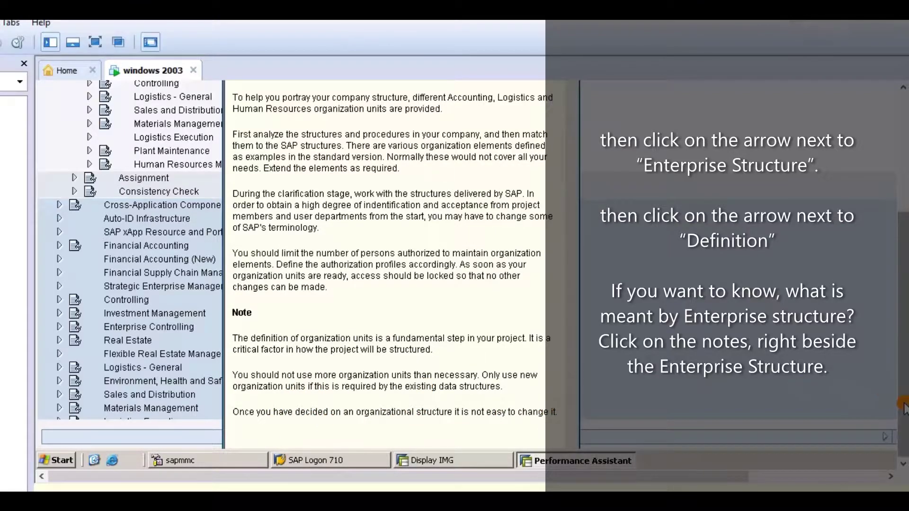
pyautogui.scroll(3, 902, 374)
pyautogui.moveTo(903, 365); pyautogui.dragTo(903, 325)
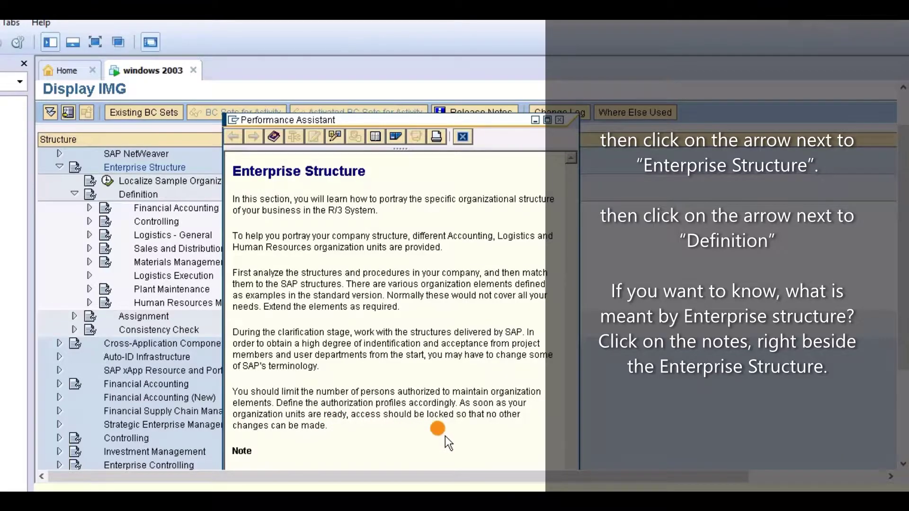
pyautogui.scroll(2, 350, 441)
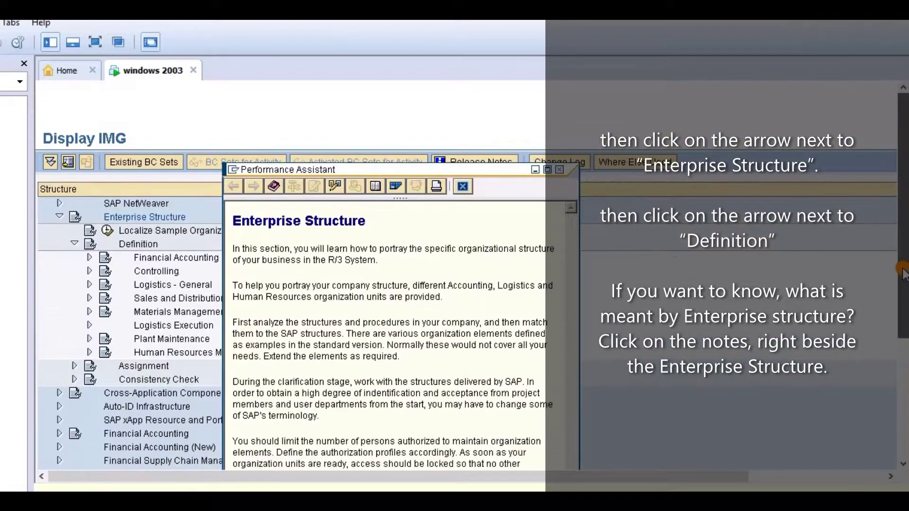
pyautogui.click(463, 187)
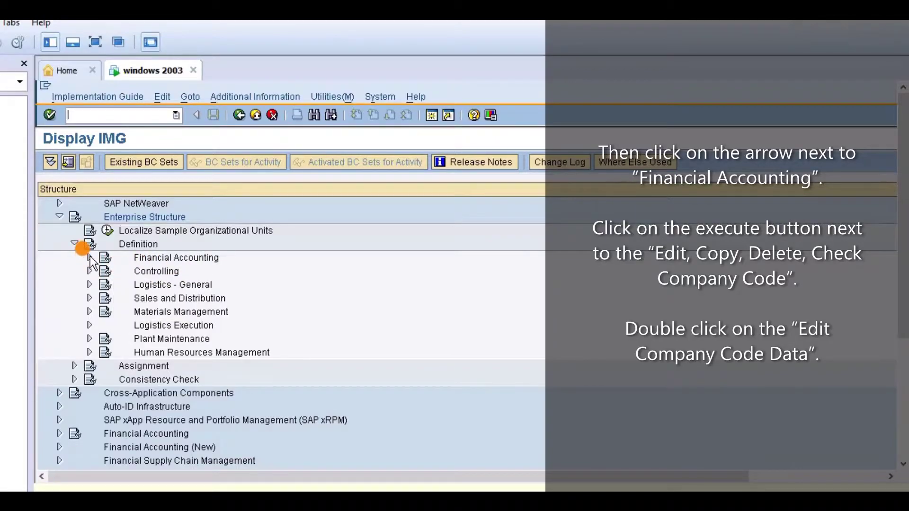
# Step: Under Definition's Financial Accounting, execute Edit, Copy, Delete, Check Company Code and choose the Edit Company Code Data activity
pyautogui.click(90, 259)
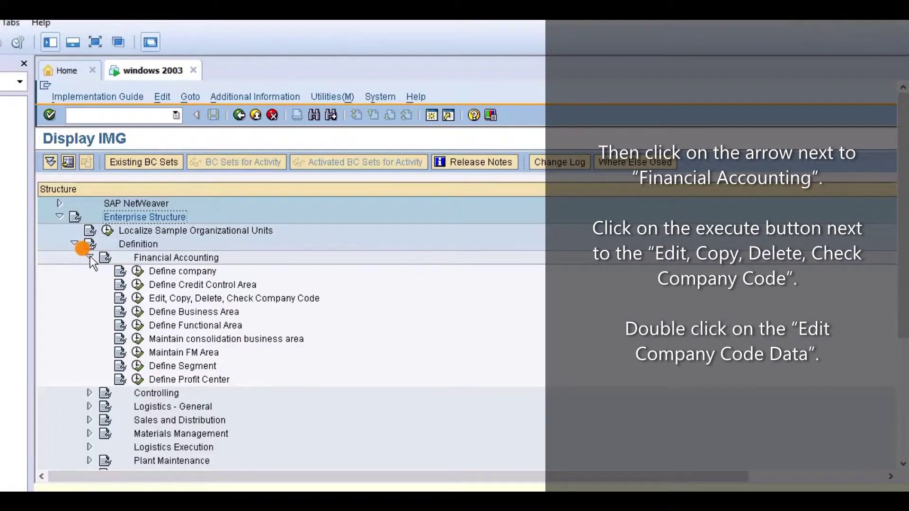
pyautogui.click(137, 298)
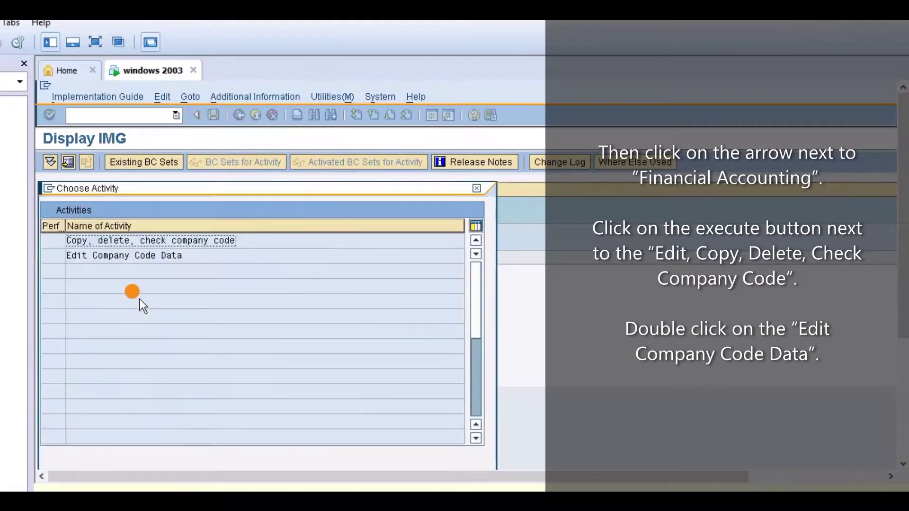
pyautogui.click(95, 256)
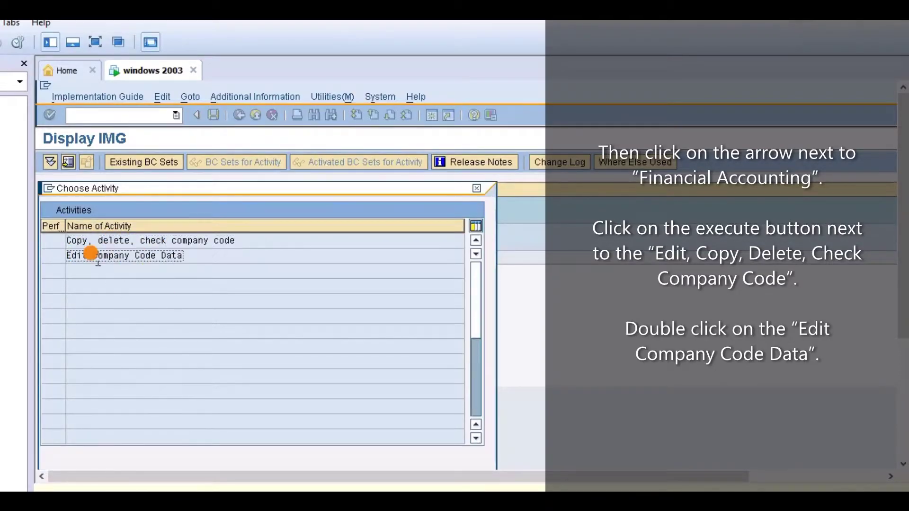
pyautogui.doubleClick(88, 256)
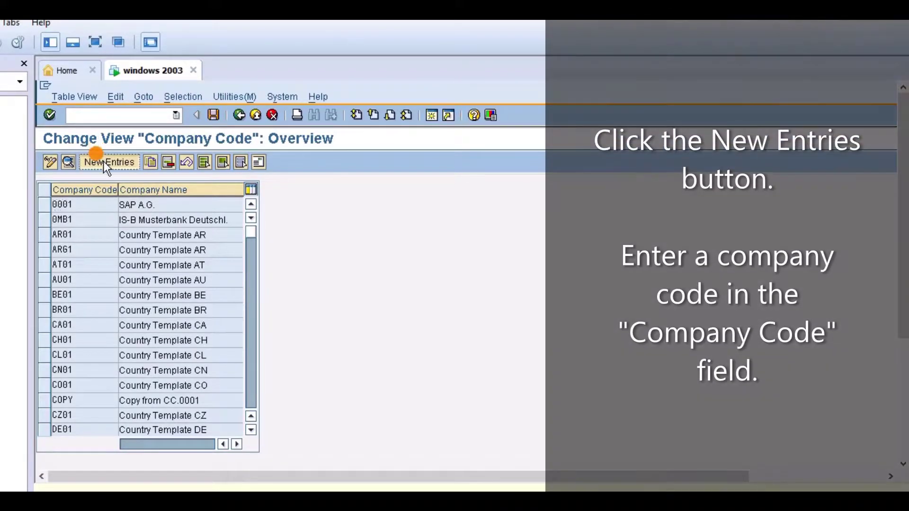
# Step: Start a new company code entry and browse the list of existing company codes without picking one
pyautogui.click(104, 163)
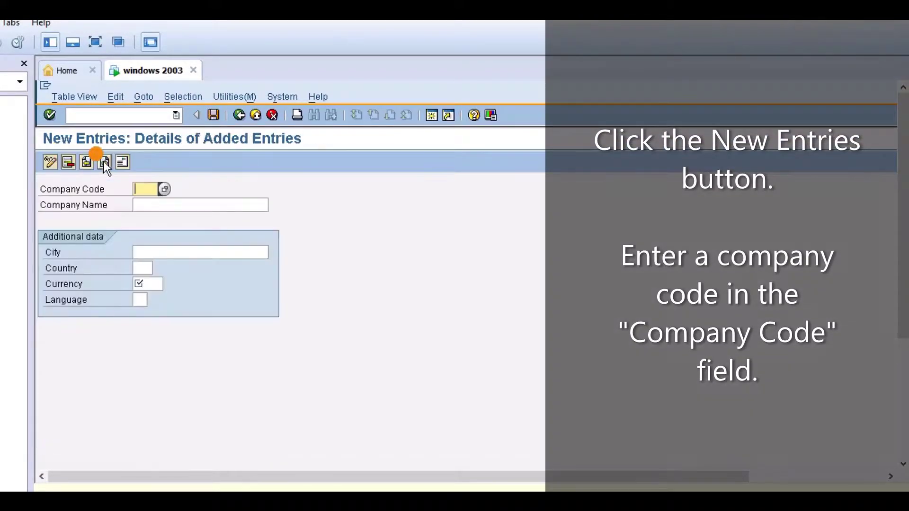
pyautogui.click(167, 190)
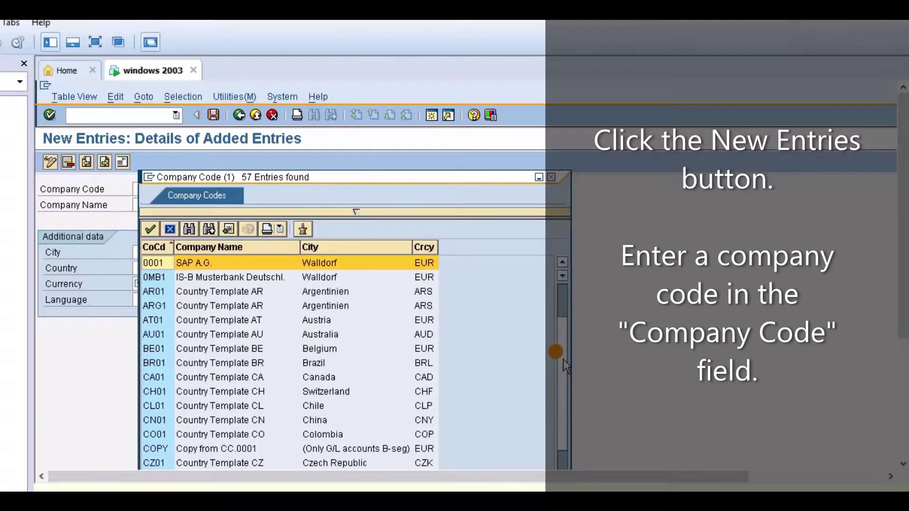
pyautogui.scroll(-5, 563, 359)
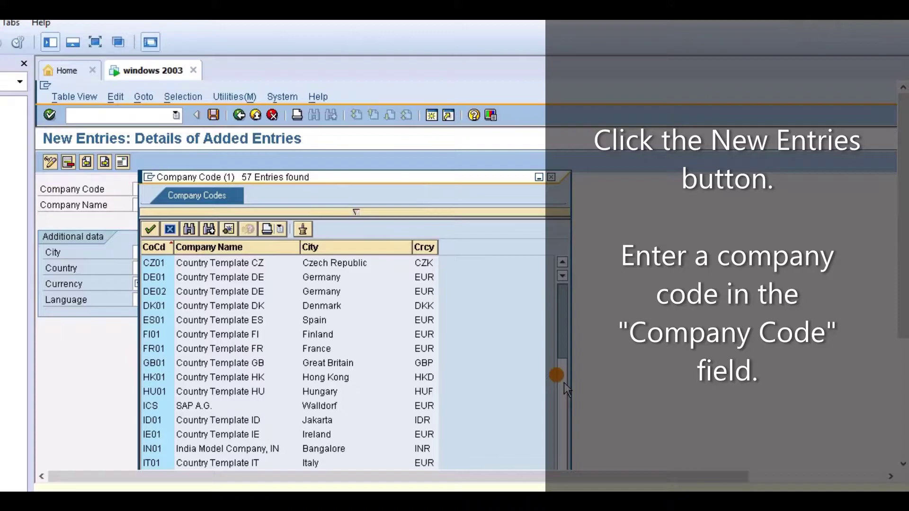
pyautogui.moveTo(564, 383); pyautogui.dragTo(566, 438)
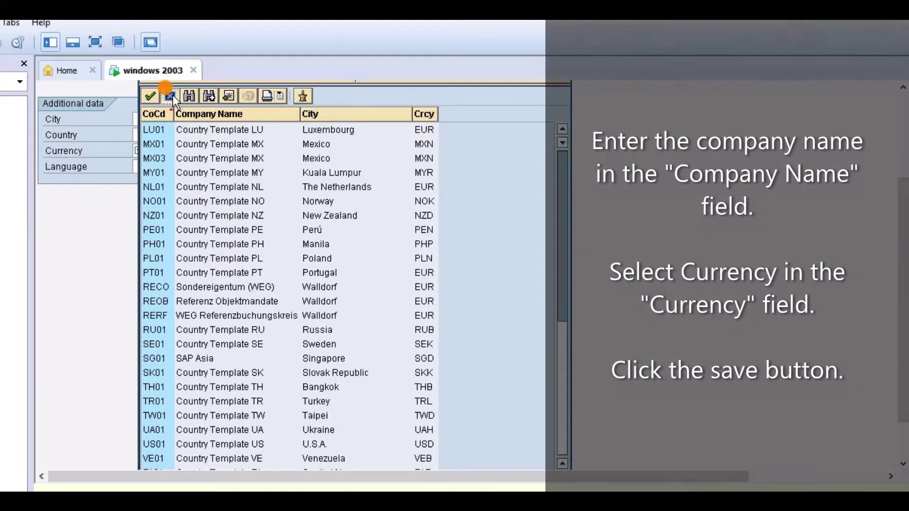
pyautogui.click(169, 96)
pyautogui.moveTo(894, 290); pyautogui.dragTo(876, 163)
# Step: Enter AR01 as the company code and "Air private limited" as the company name
pyautogui.click(138, 189)
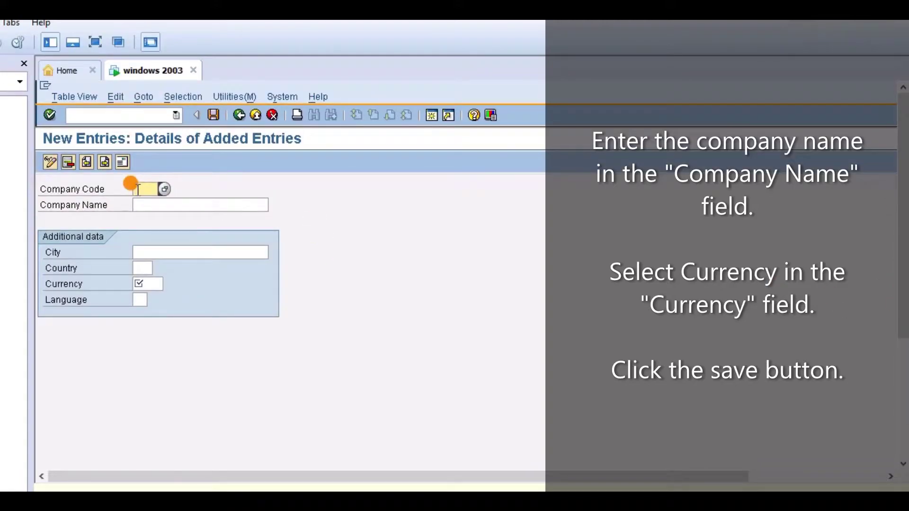
pyautogui.write('S')
pyautogui.write('R01')
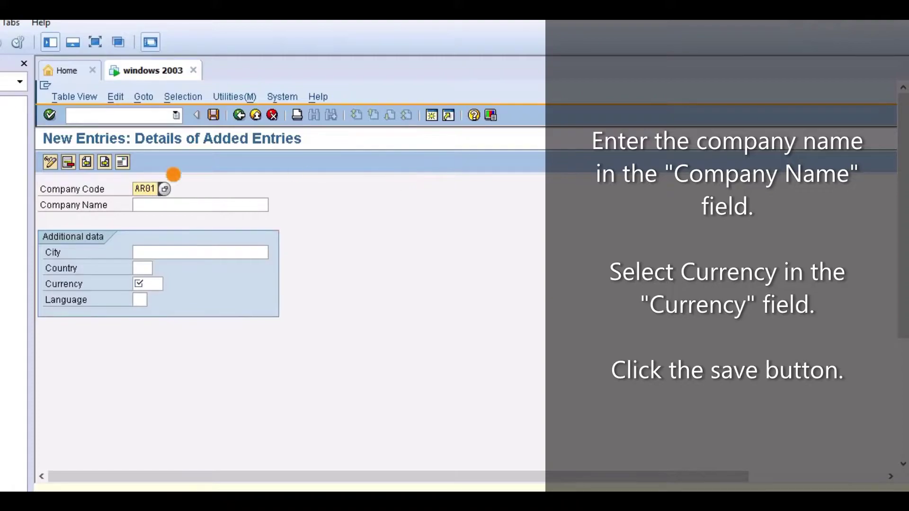
pyautogui.click(188, 205)
pyautogui.write('Air')
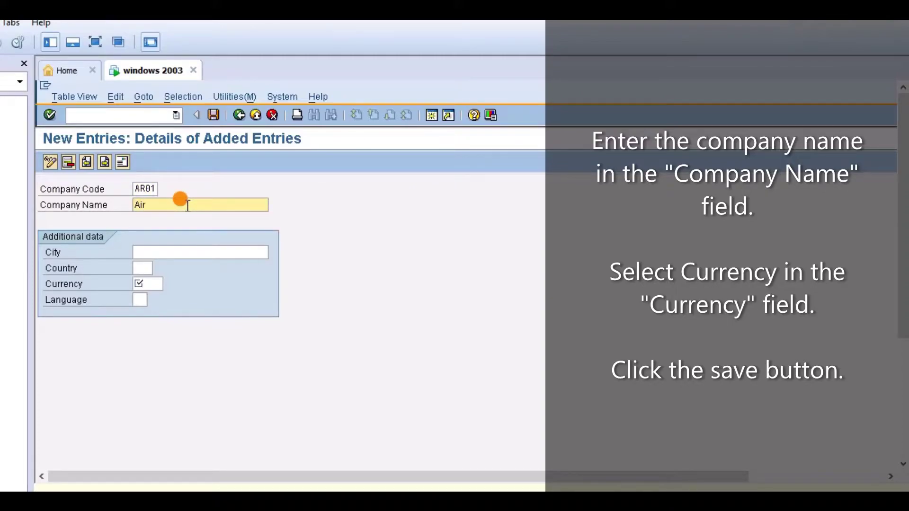
pyautogui.write(' private limited')
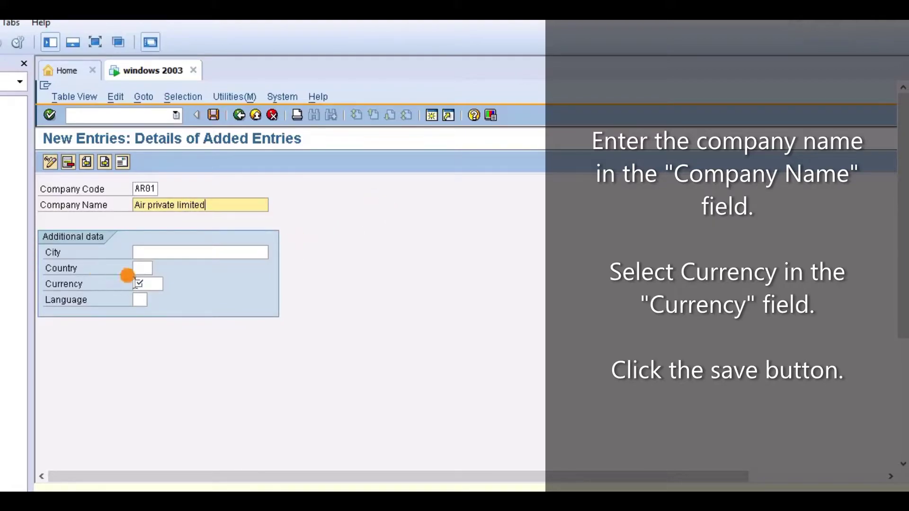
# Step: Set the entry's currency to USD, United States Dollar, from the list of currency keys
pyautogui.click(161, 287)
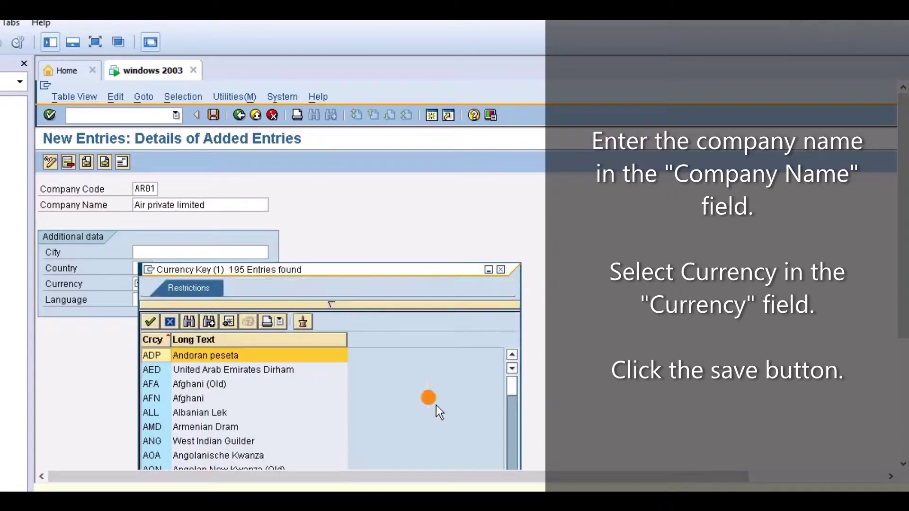
pyautogui.moveTo(512, 387); pyautogui.dragTo(513, 451)
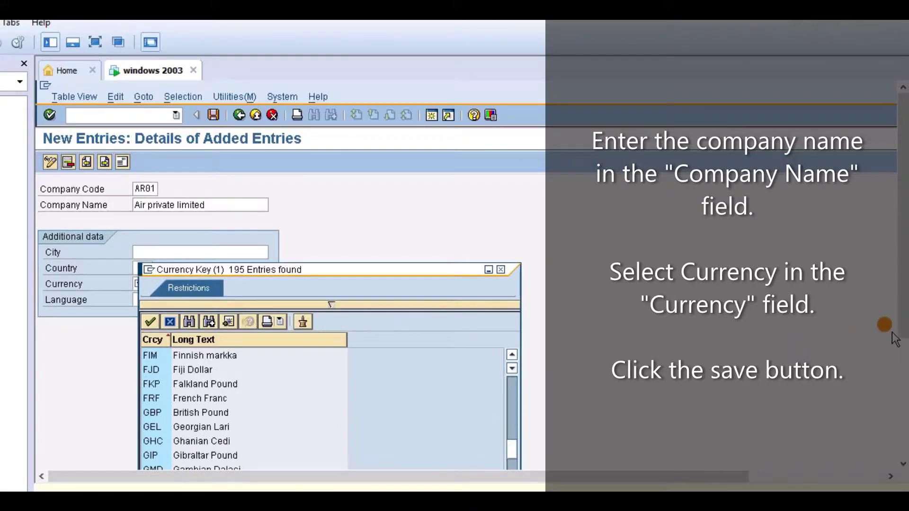
pyautogui.moveTo(903, 330); pyautogui.dragTo(903, 418)
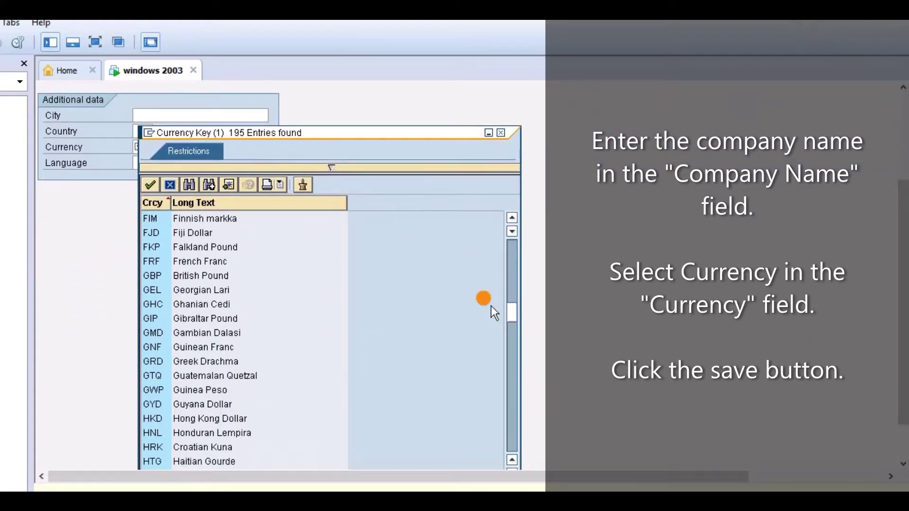
pyautogui.moveTo(514, 313); pyautogui.dragTo(515, 442)
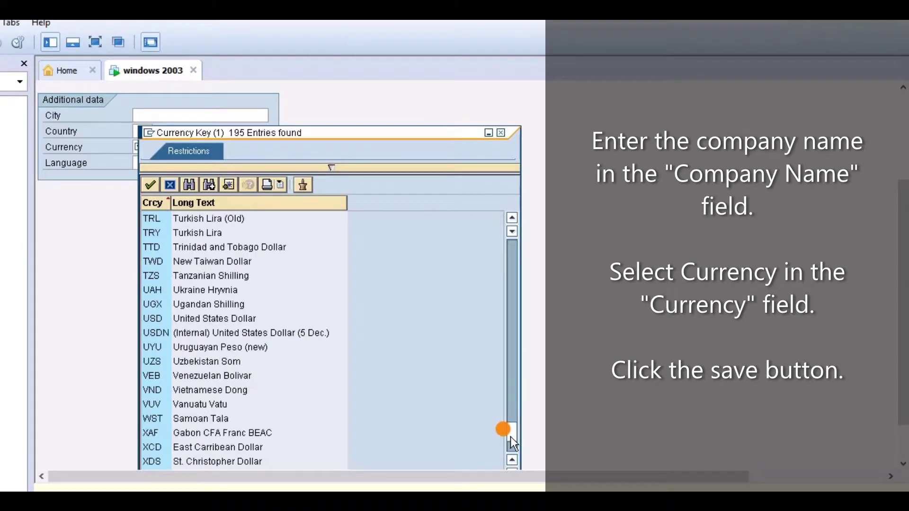
pyautogui.doubleClick(233, 319)
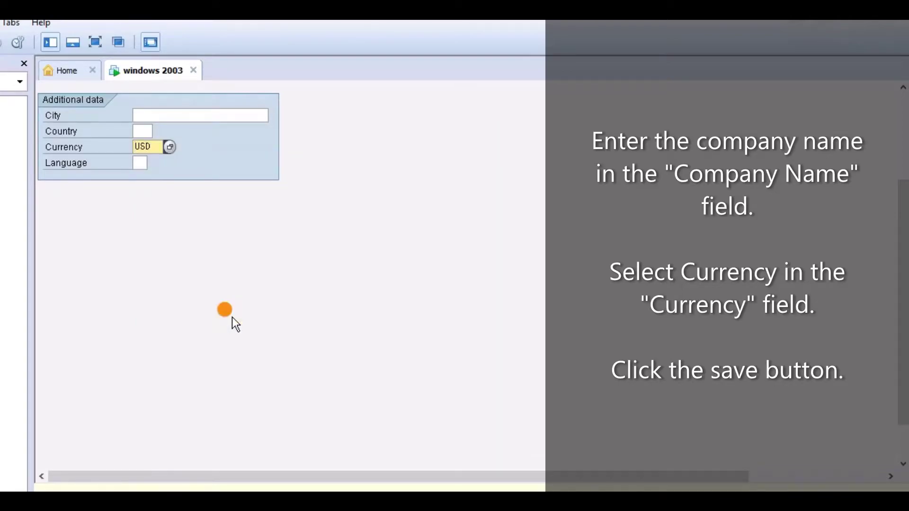
pyautogui.scroll(3, 236, 324)
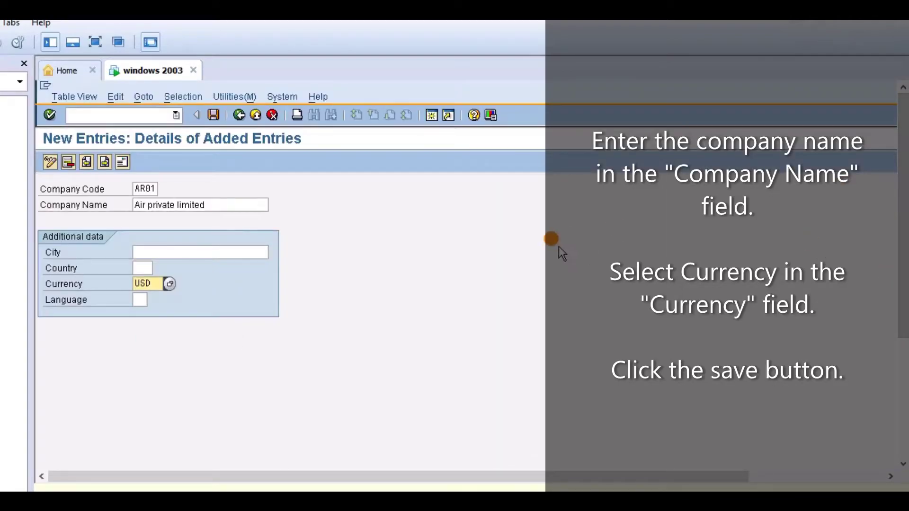
# Step: Try to save the new company code entry, confirm the currency, and read the status message
pyautogui.click(214, 115)
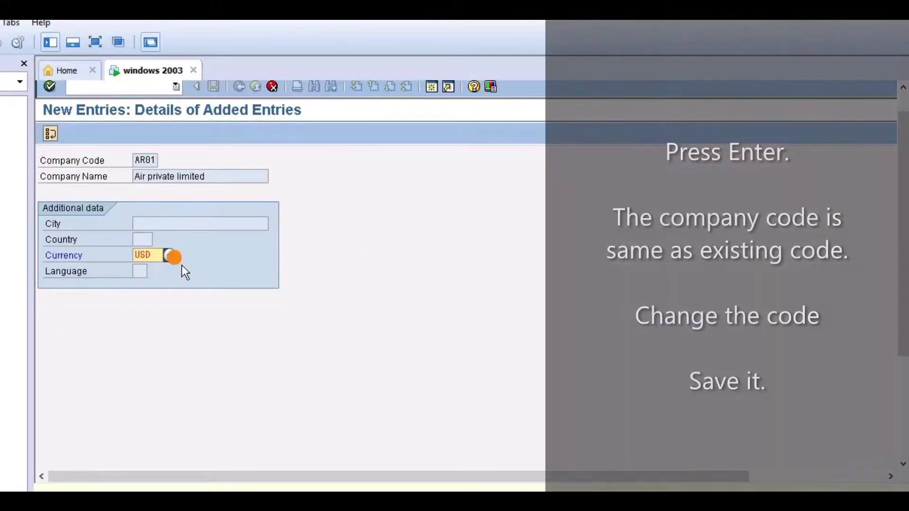
pyautogui.press('Return')
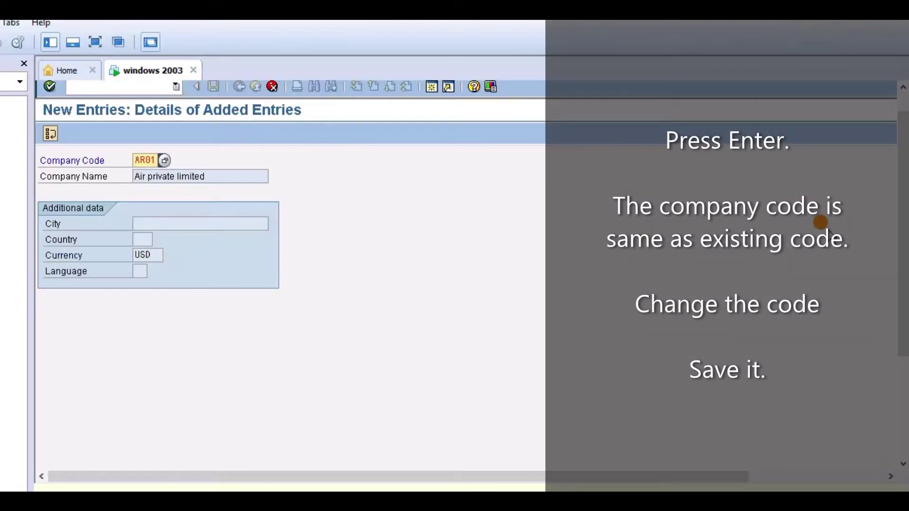
pyautogui.moveTo(904, 241); pyautogui.dragTo(902, 446)
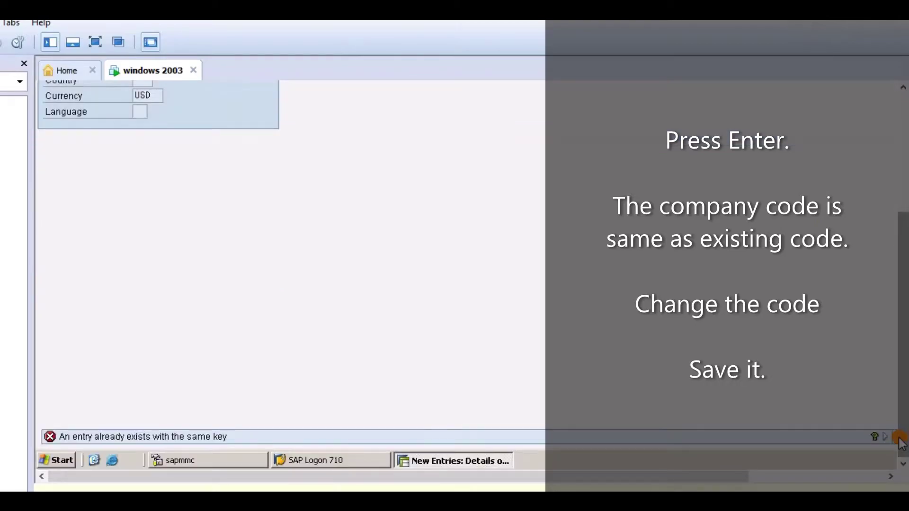
pyautogui.scroll(5, 226, 235)
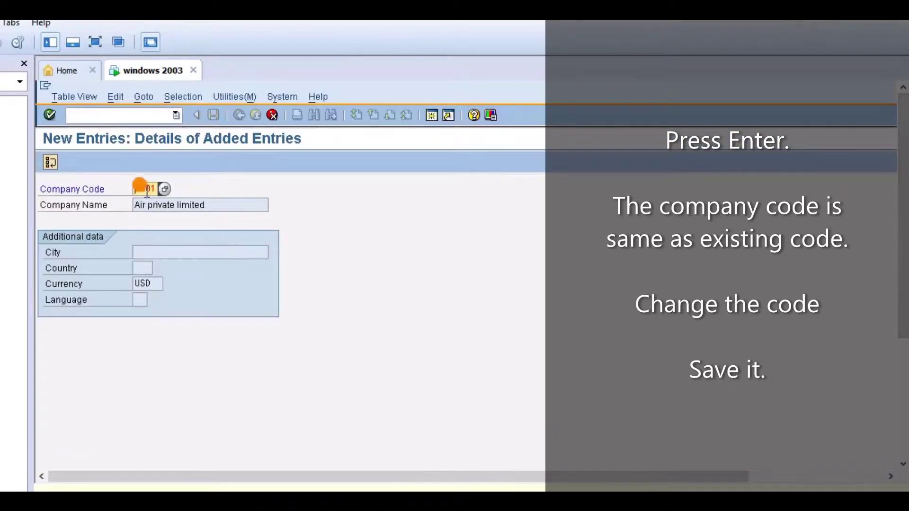
# Step: Change the company code of the new entry to AX01 and save the entry
pyautogui.moveTo(142, 188); pyautogui.dragTo(159, 188)
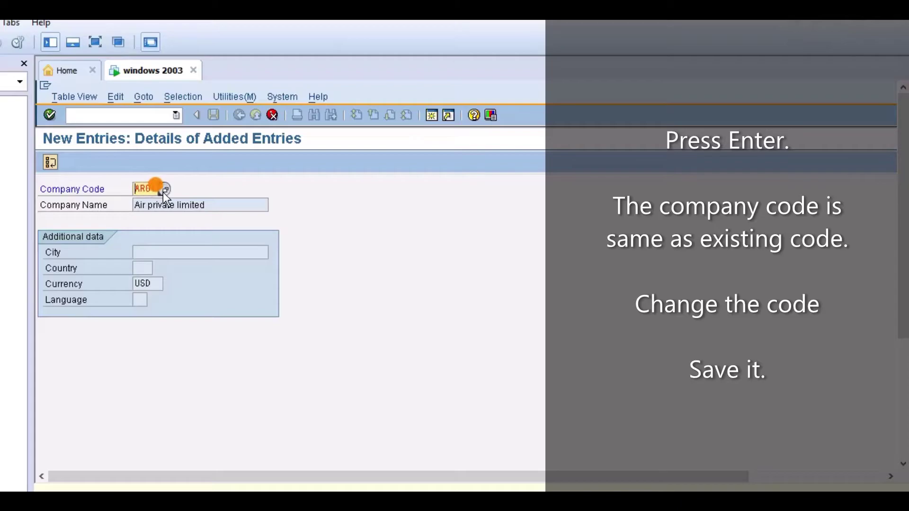
pyautogui.write('AR02')
pyautogui.press('Return')
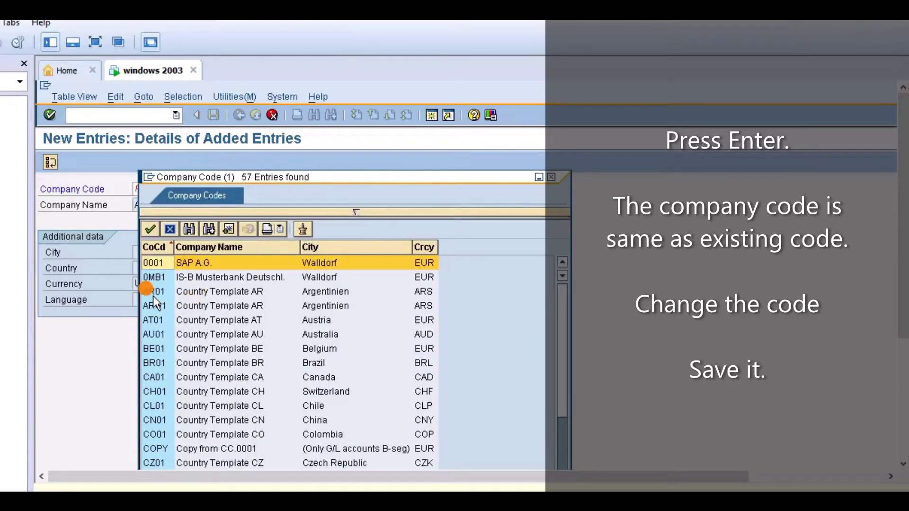
pyautogui.click(551, 177)
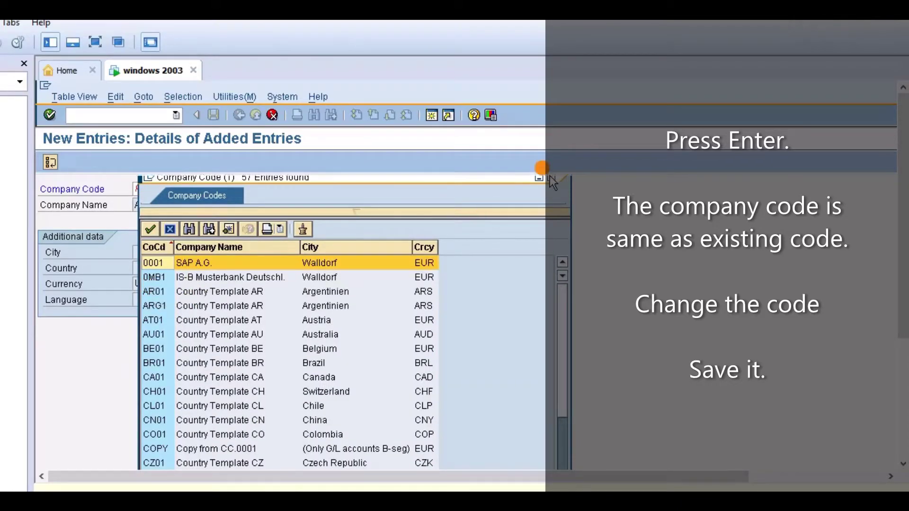
pyautogui.click(144, 188)
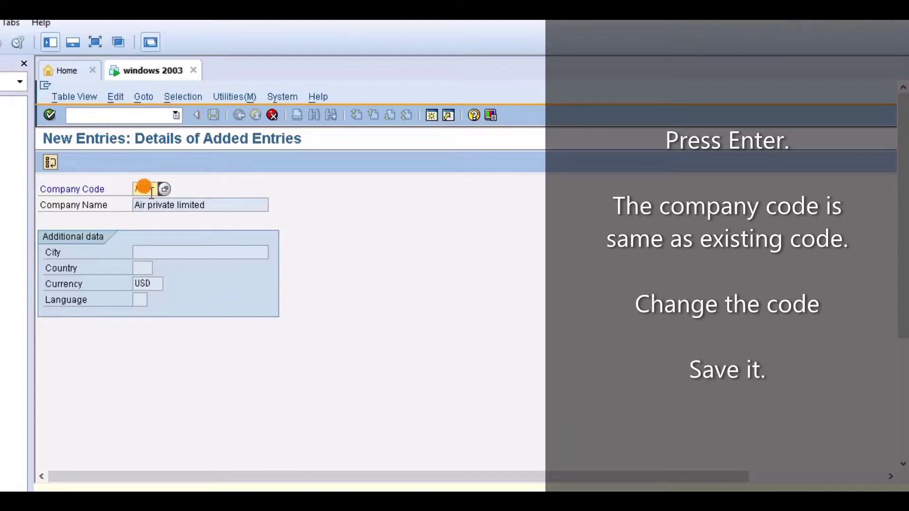
pyautogui.press('Return')
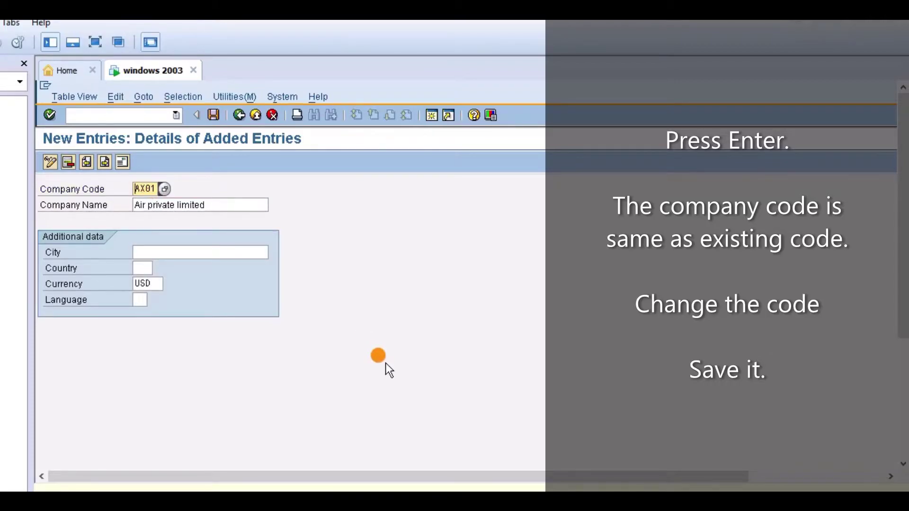
pyautogui.click(212, 115)
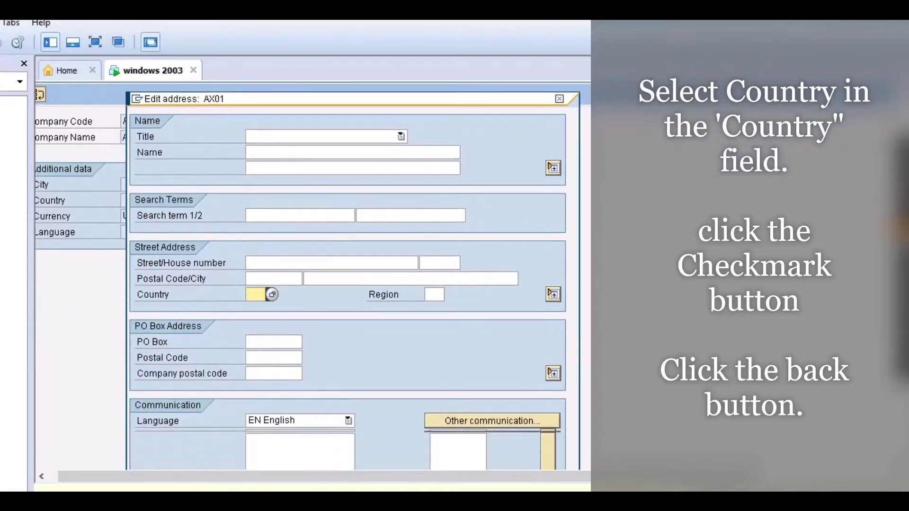
# Step: Set the country in the company code's address to US from the country list and confirm the address
pyautogui.scroll(-3, 312, 275)
pyautogui.click(269, 218)
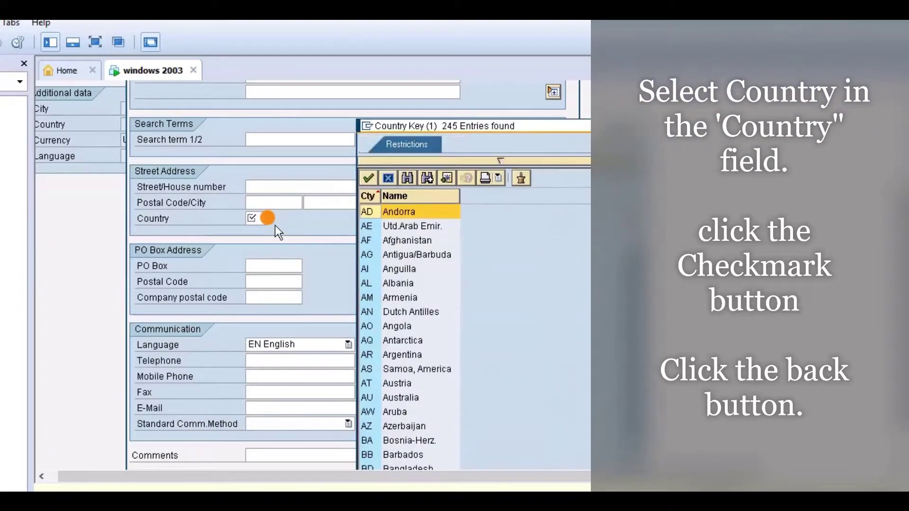
pyautogui.scroll(-20, 410, 339)
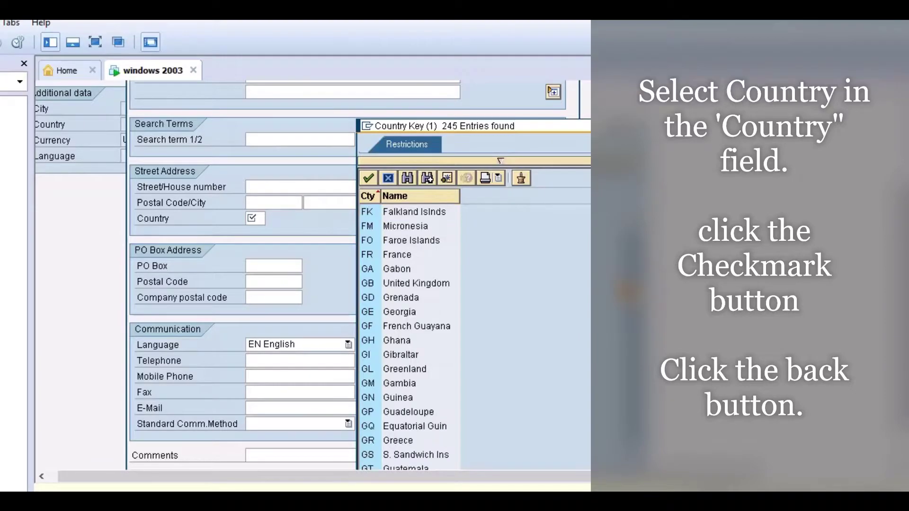
pyautogui.scroll(1, 407, 339)
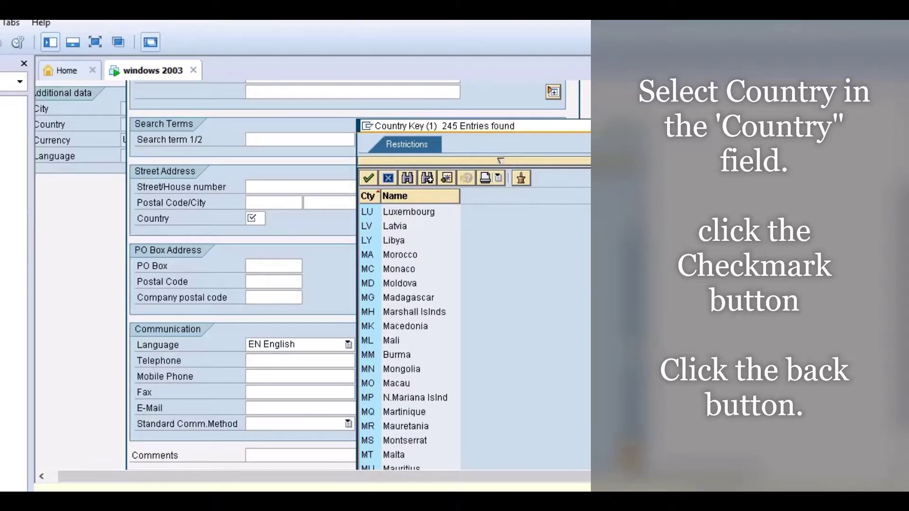
pyautogui.scroll(-7, 407, 338)
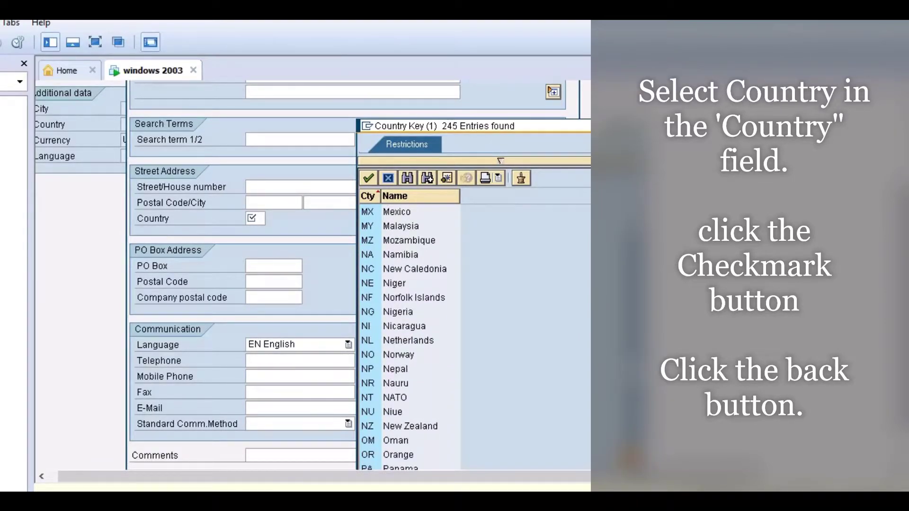
pyautogui.scroll(-14, 407, 339)
pyautogui.scroll(-6, 407, 339)
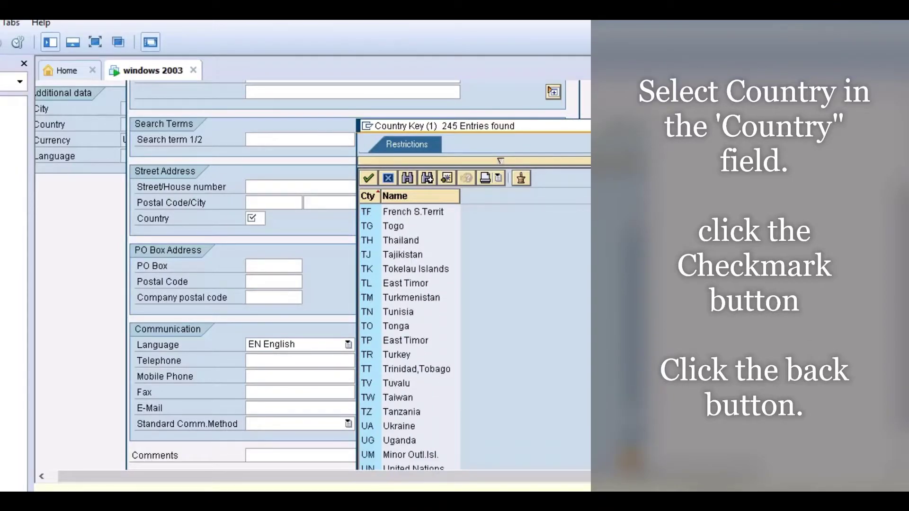
pyautogui.doubleClick(381, 445)
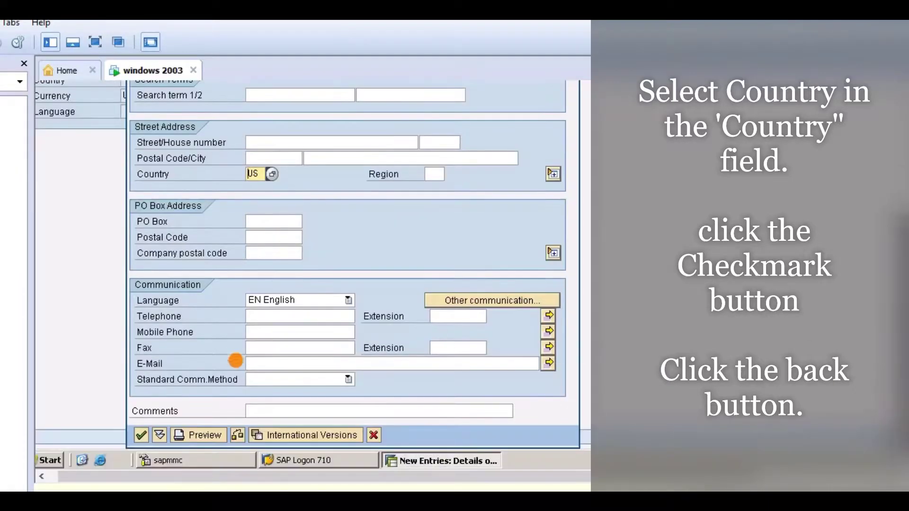
pyautogui.click(141, 435)
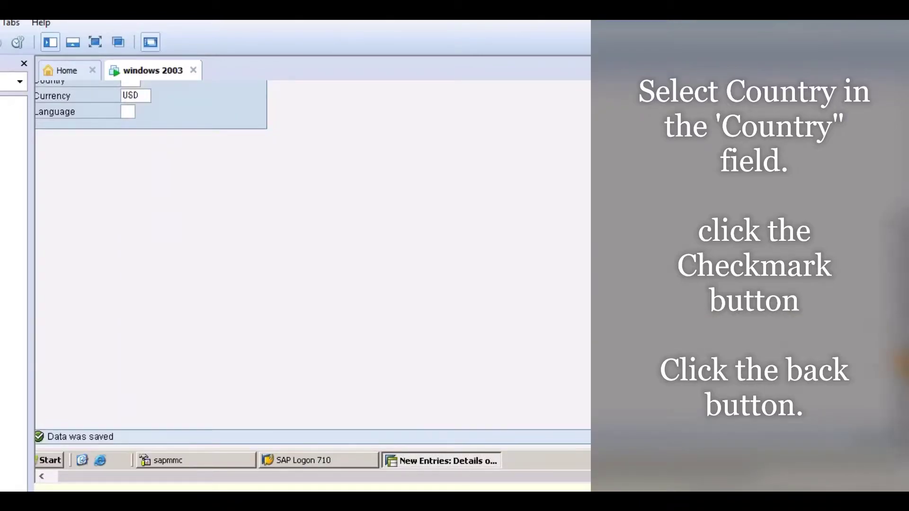
# Step: Leave the company code overview and its activity selection to return to the customizing structure
pyautogui.click(227, 115)
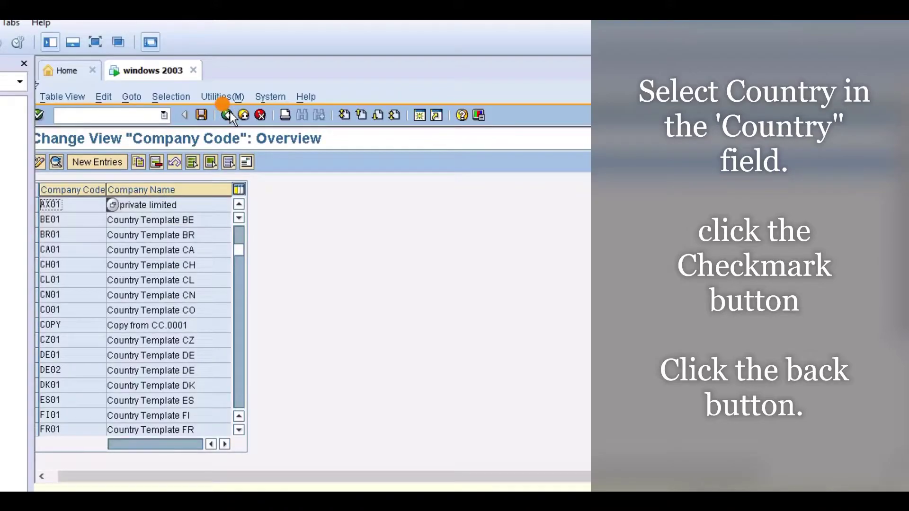
pyautogui.click(229, 115)
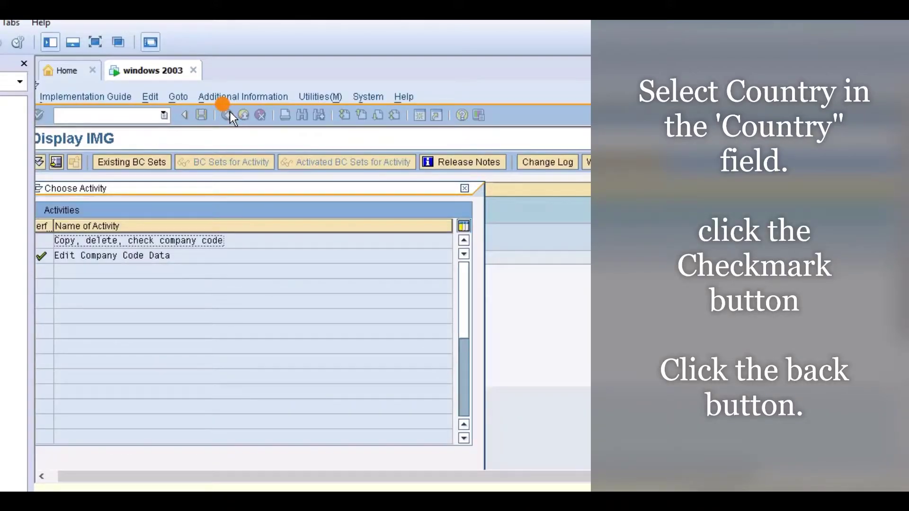
pyautogui.click(464, 188)
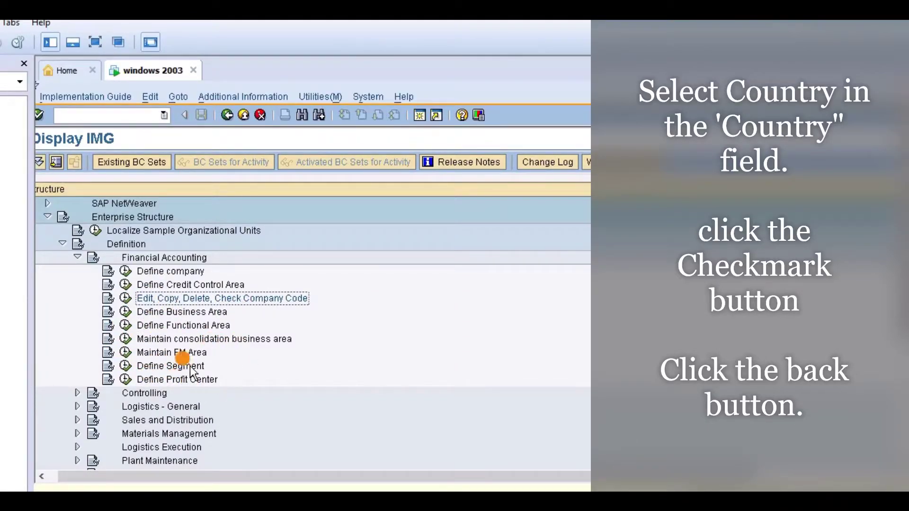
# Step: Collapse Financial Accounting and open the Personnel areas activity under Human Resources Management in the enterprise structure definition
pyautogui.click(78, 257)
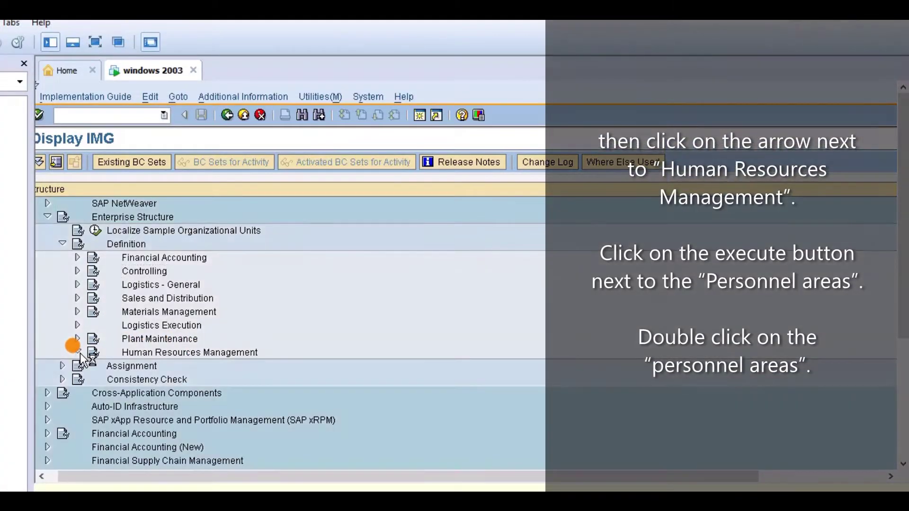
pyautogui.click(77, 353)
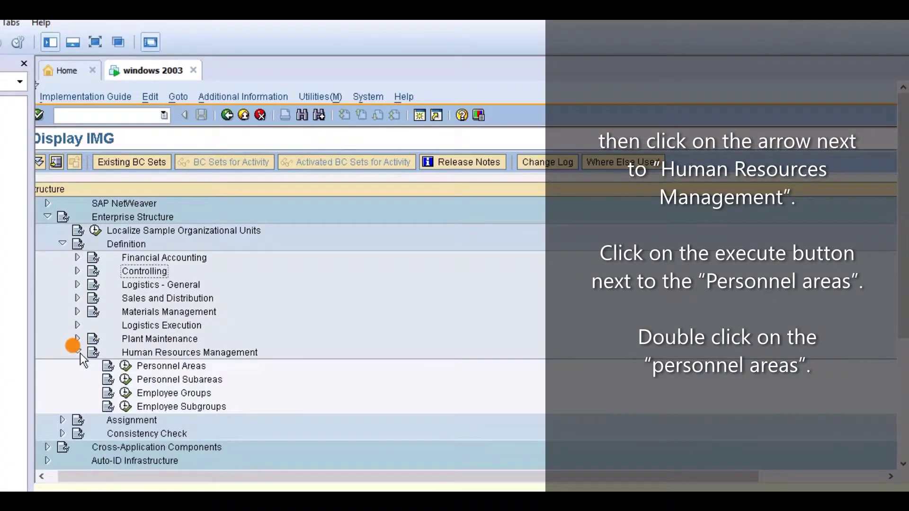
pyautogui.click(125, 366)
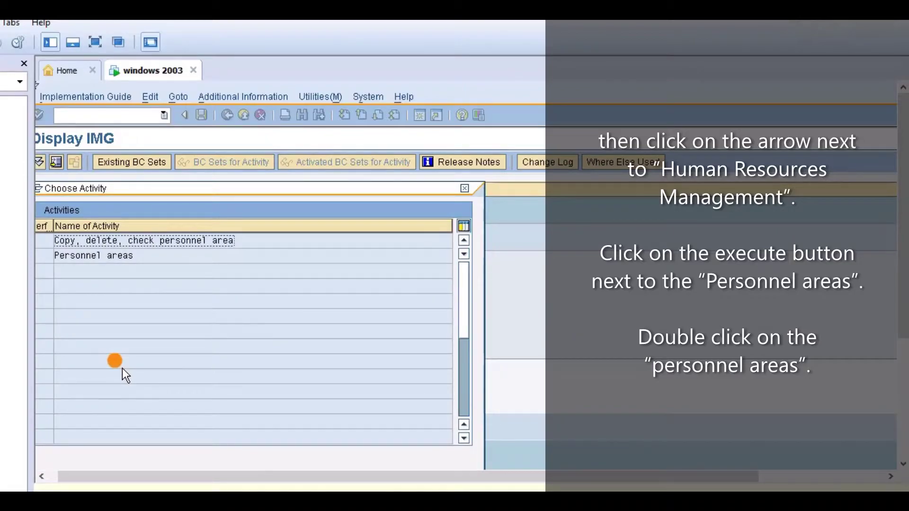
pyautogui.doubleClick(79, 261)
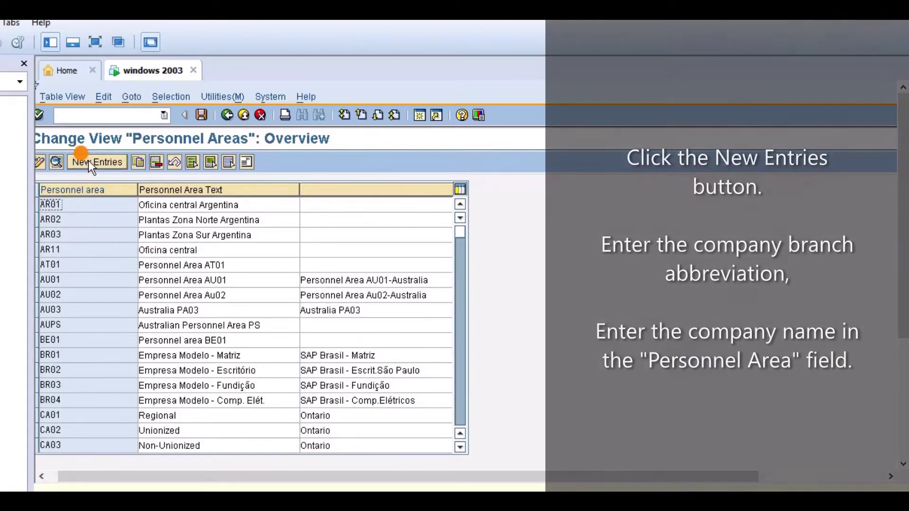
# Step: Create a new personnel area entry with the code Arny and the text "Air new york"
pyautogui.click(89, 160)
pyautogui.moveTo(462, 476); pyautogui.dragTo(430, 476)
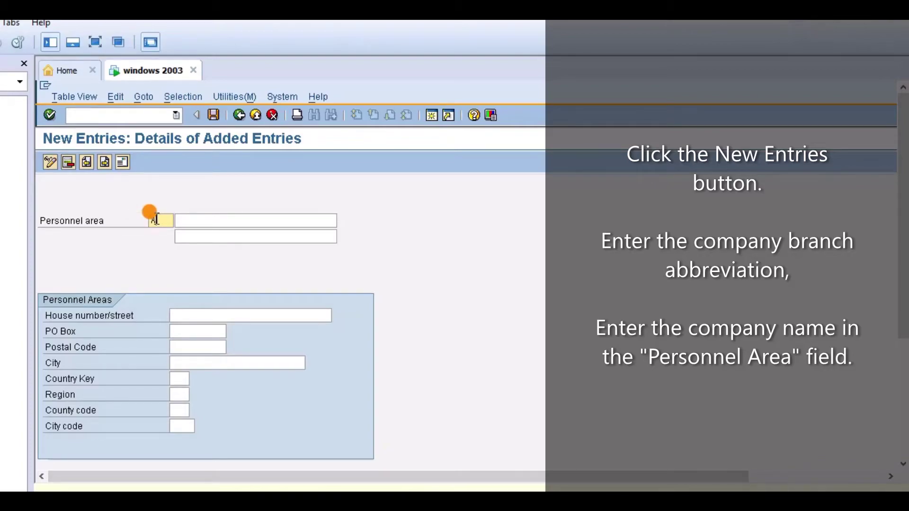
pyautogui.write('A')
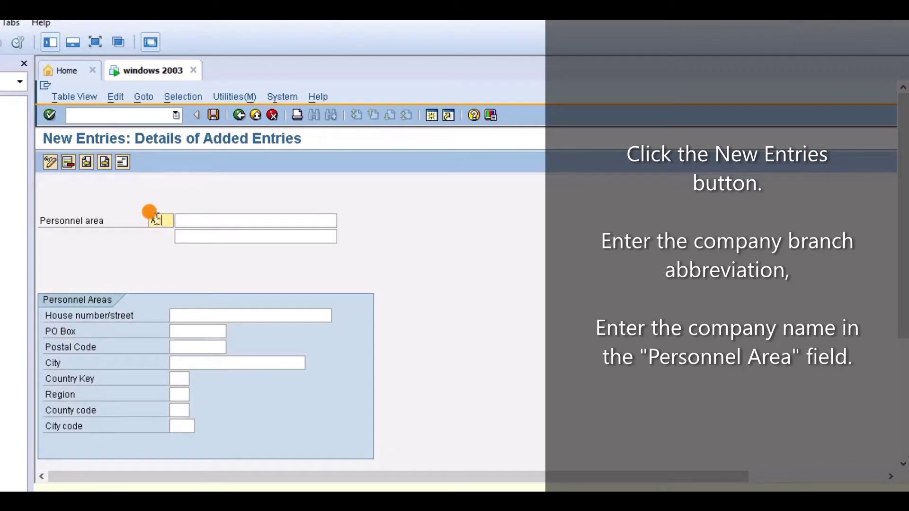
pyautogui.write('rny')
pyautogui.click(291, 219)
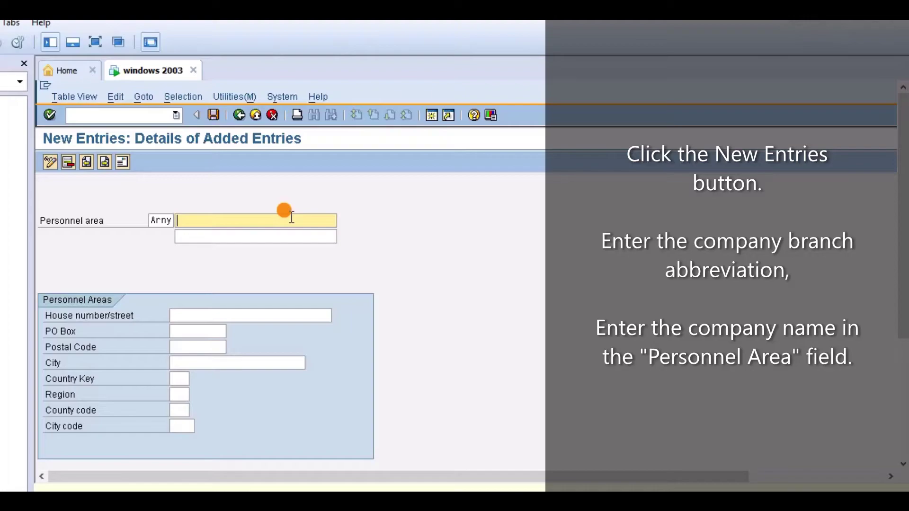
pyautogui.write('Air new york')
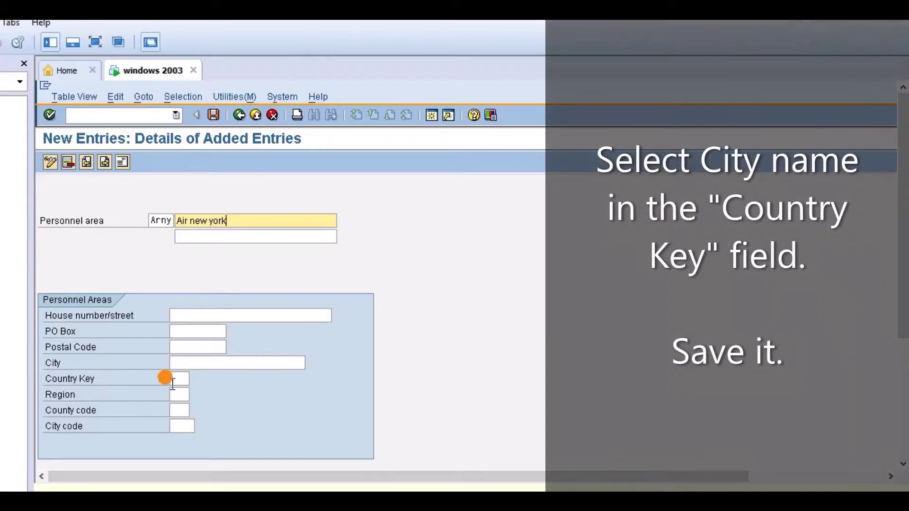
# Step: Set the personnel area's country key to US from the country list and save the entry
pyautogui.click(175, 383)
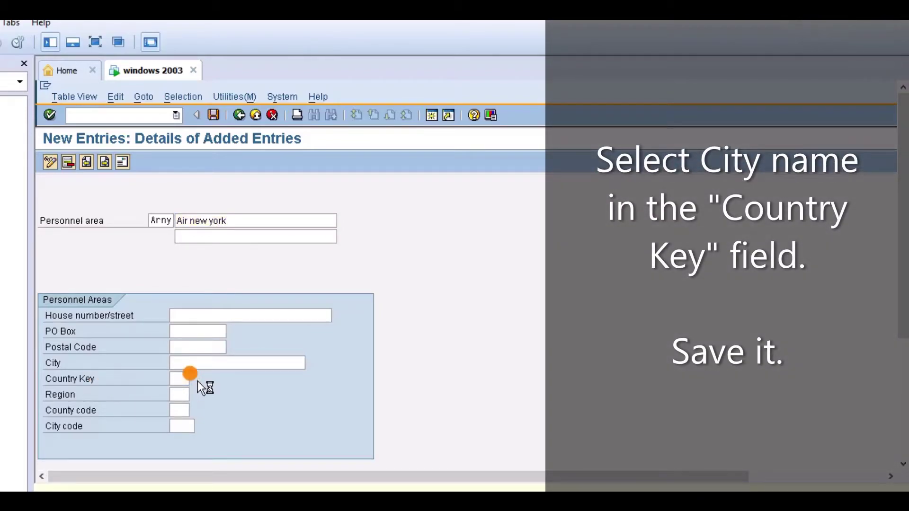
pyautogui.moveTo(903, 319); pyautogui.dragTo(903, 381)
pyautogui.moveTo(462, 378); pyautogui.dragTo(455, 382)
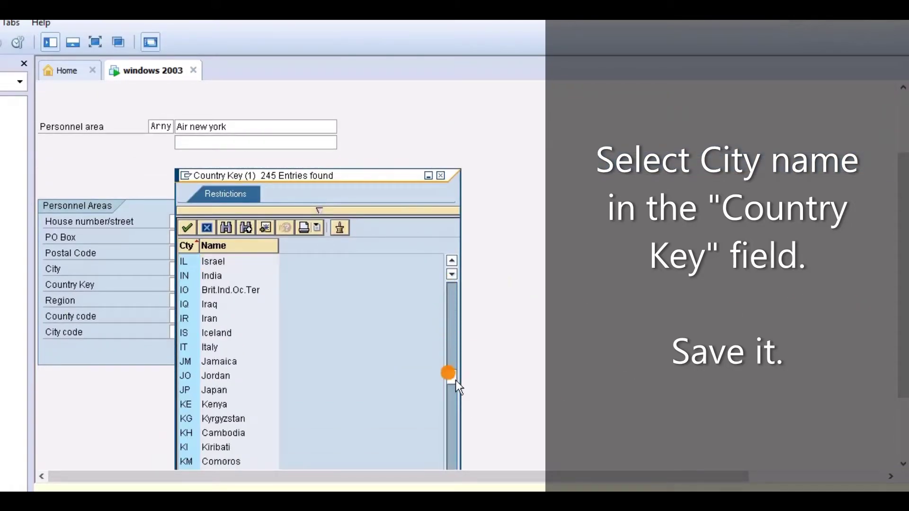
pyautogui.moveTo(452, 440); pyautogui.dragTo(455, 462)
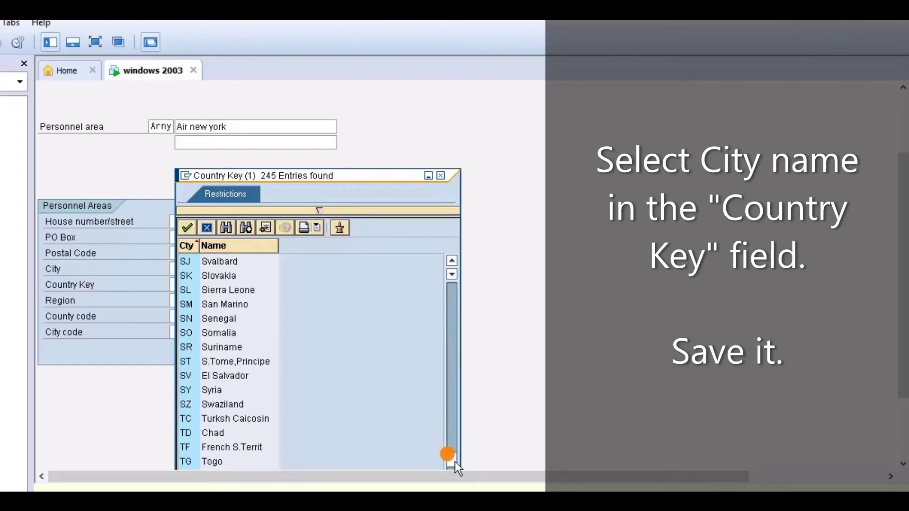
pyautogui.moveTo(904, 337); pyautogui.dragTo(904, 391)
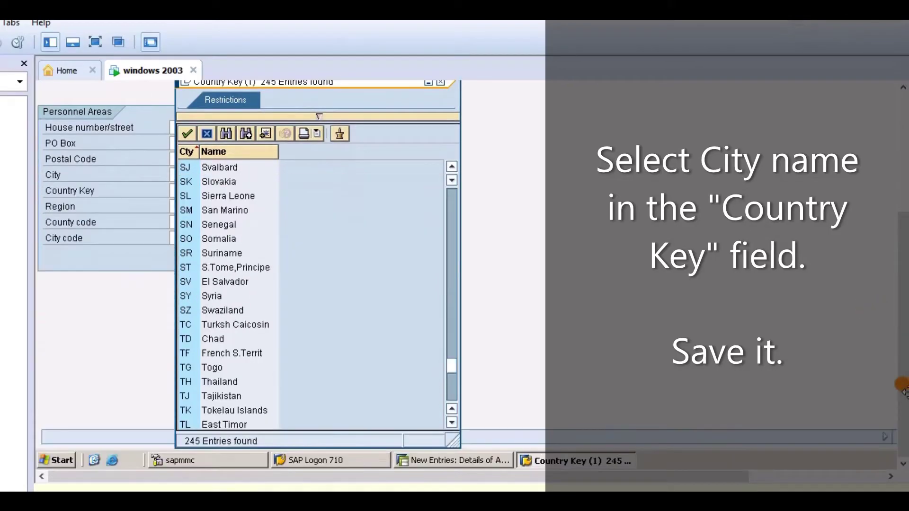
pyautogui.moveTo(449, 366); pyautogui.dragTo(447, 383)
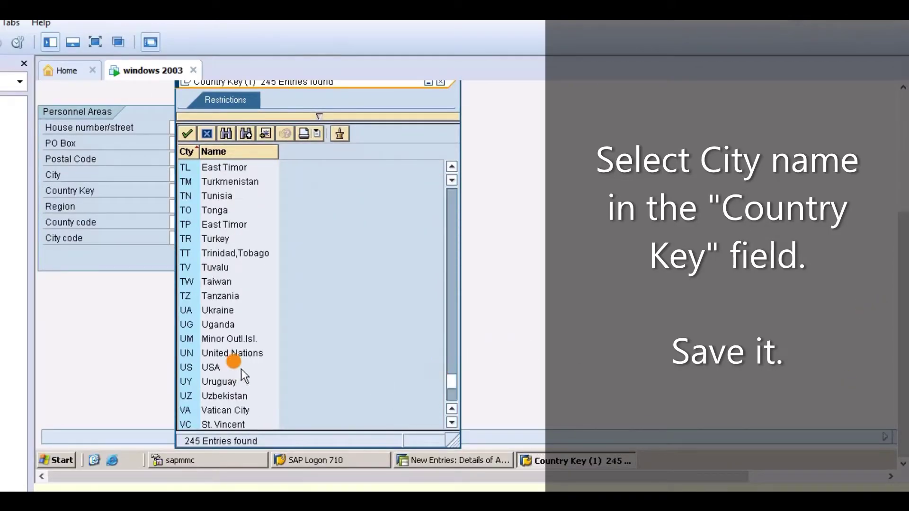
pyautogui.doubleClick(209, 369)
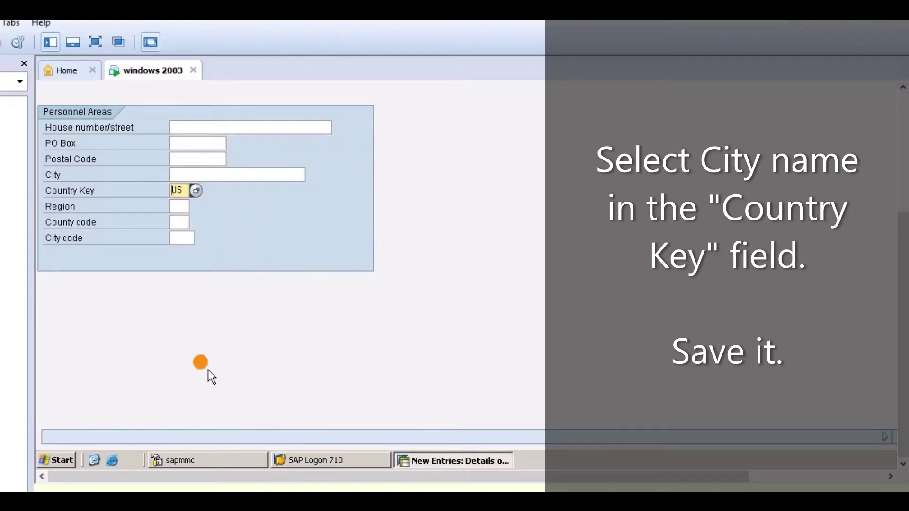
pyautogui.moveTo(902, 287); pyautogui.dragTo(898, 168)
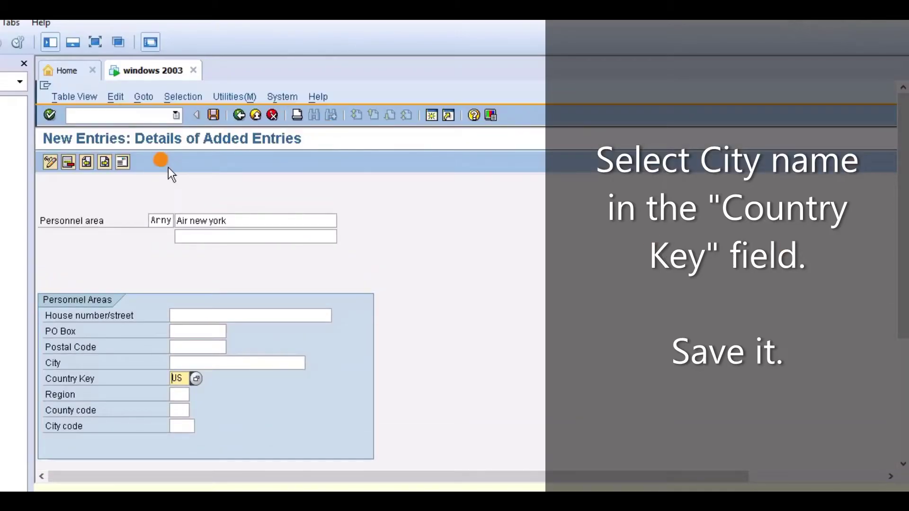
pyautogui.click(213, 116)
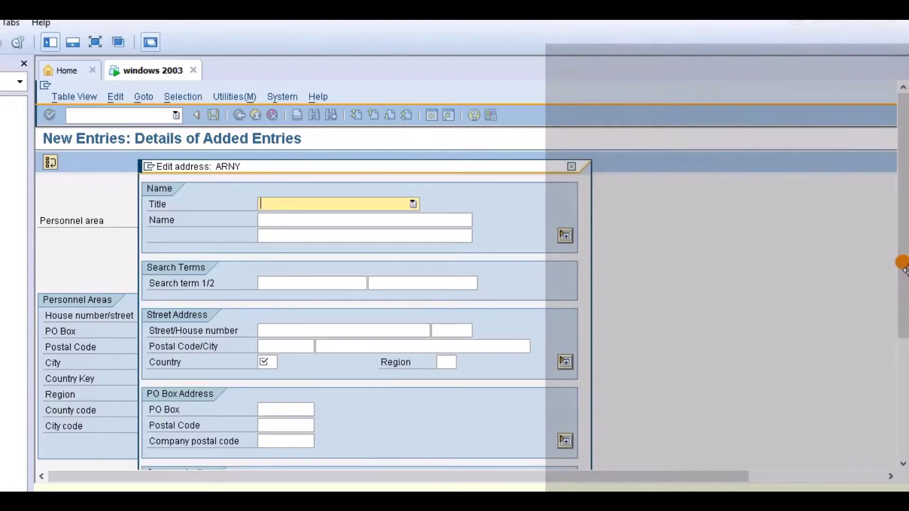
# Step: Set the country in the ARNY address to US from the country list and confirm the address
pyautogui.moveTo(902, 270); pyautogui.dragTo(902, 388)
pyautogui.click(273, 174)
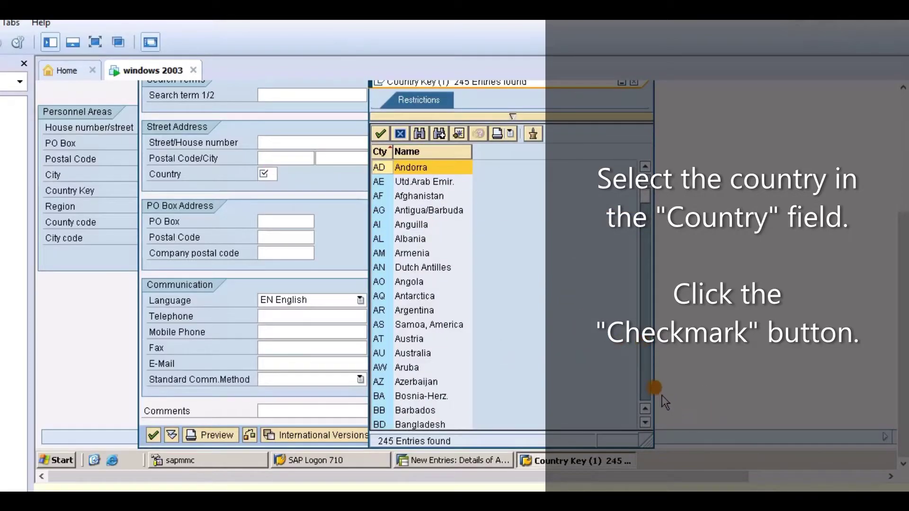
pyautogui.moveTo(644, 392); pyautogui.dragTo(644, 391)
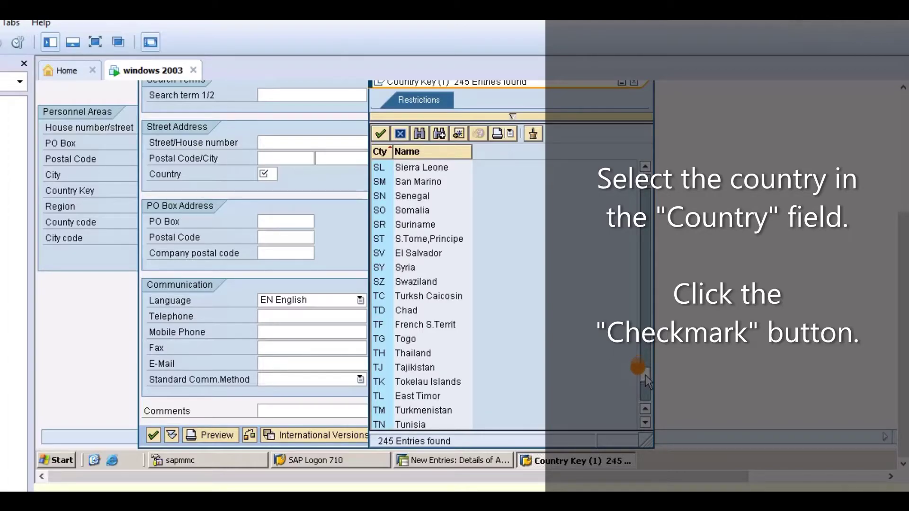
pyautogui.moveTo(647, 389); pyautogui.dragTo(647, 388)
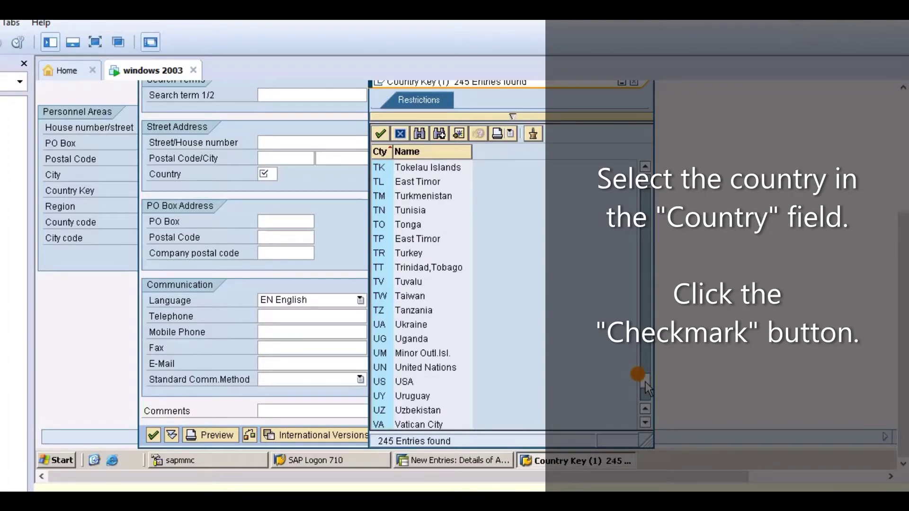
pyautogui.doubleClick(409, 384)
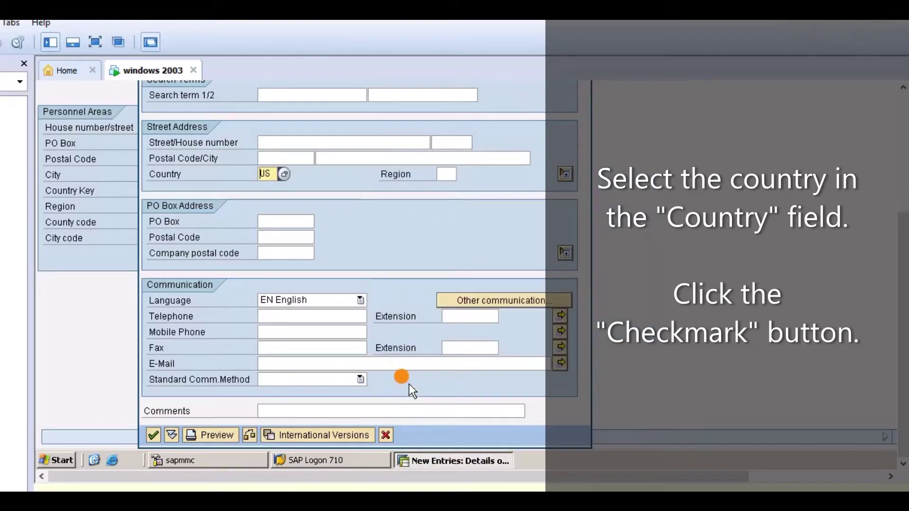
pyautogui.click(152, 440)
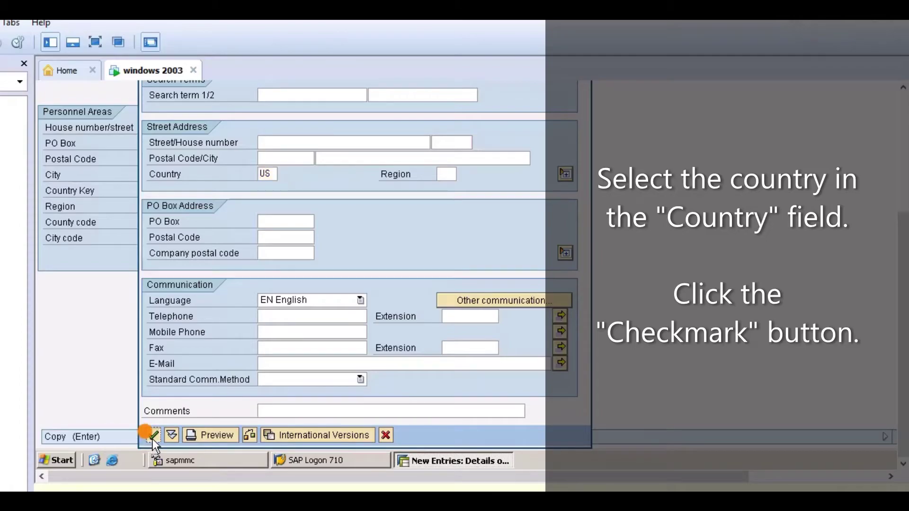
pyautogui.click(152, 440)
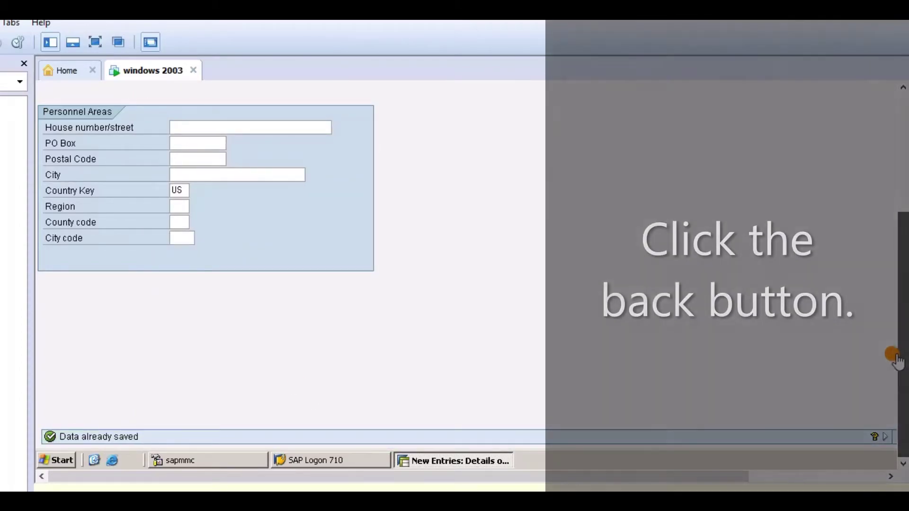
# Step: Leave the ARNY entry and the personnel areas overview to return to the activity selection
pyautogui.moveTo(894, 355); pyautogui.dragTo(888, 116)
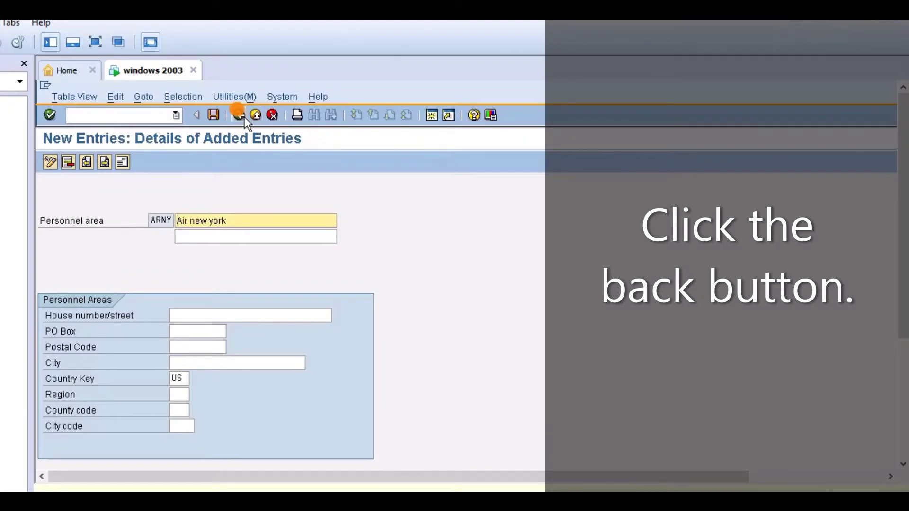
pyautogui.click(243, 115)
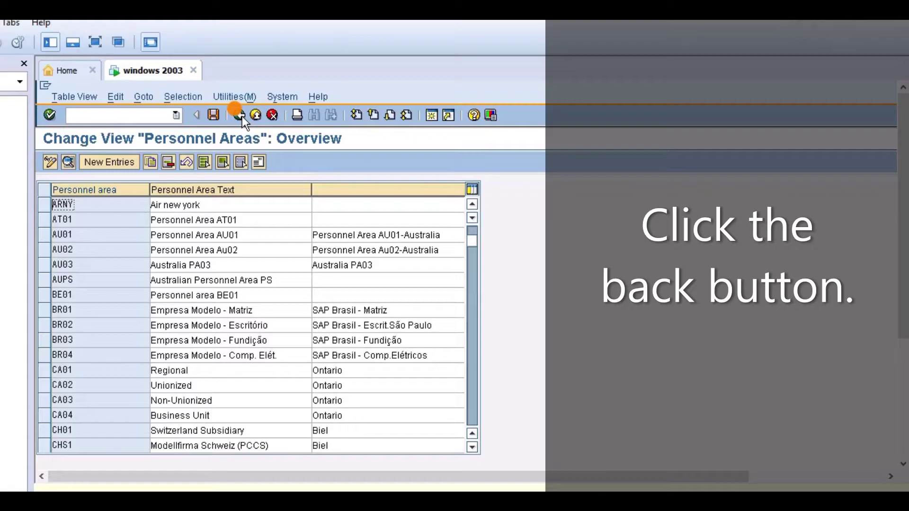
pyautogui.click(242, 116)
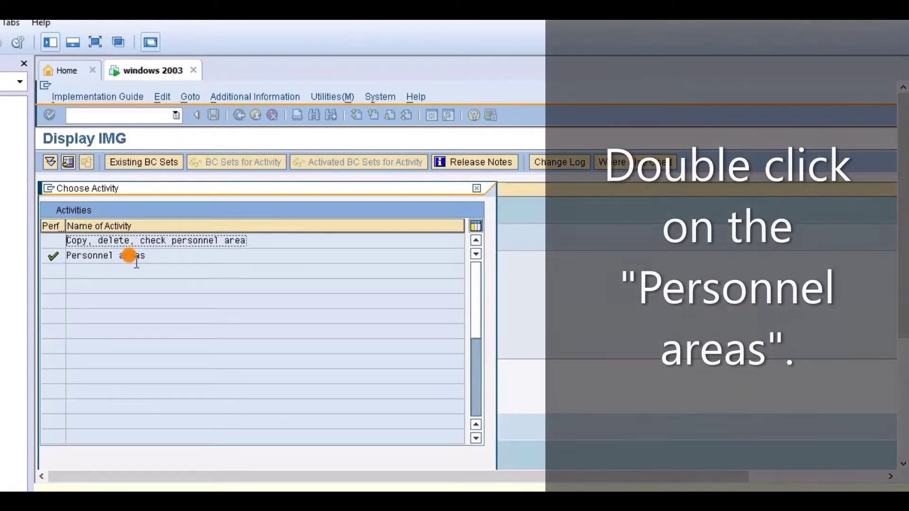
# Step: Open the Personnel areas activity and create a new entry with the code Arcl and the text "Air california"
pyautogui.doubleClick(127, 258)
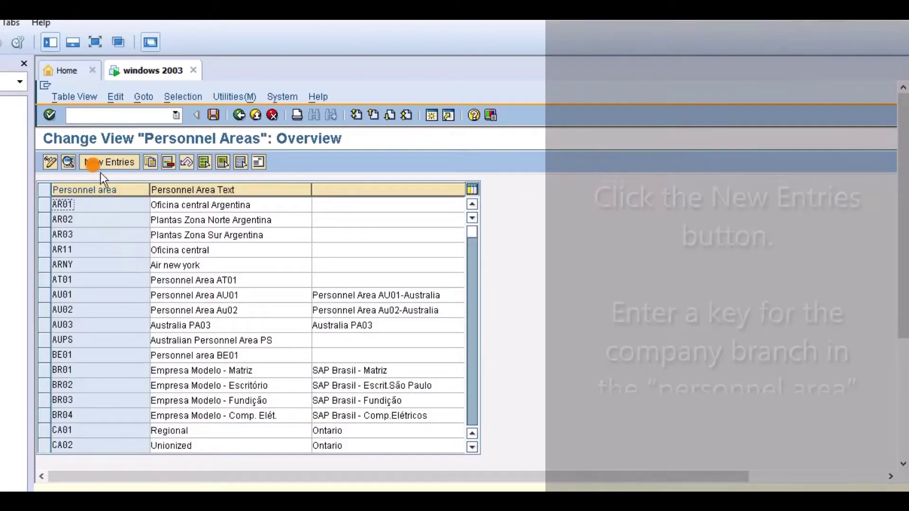
pyautogui.click(102, 163)
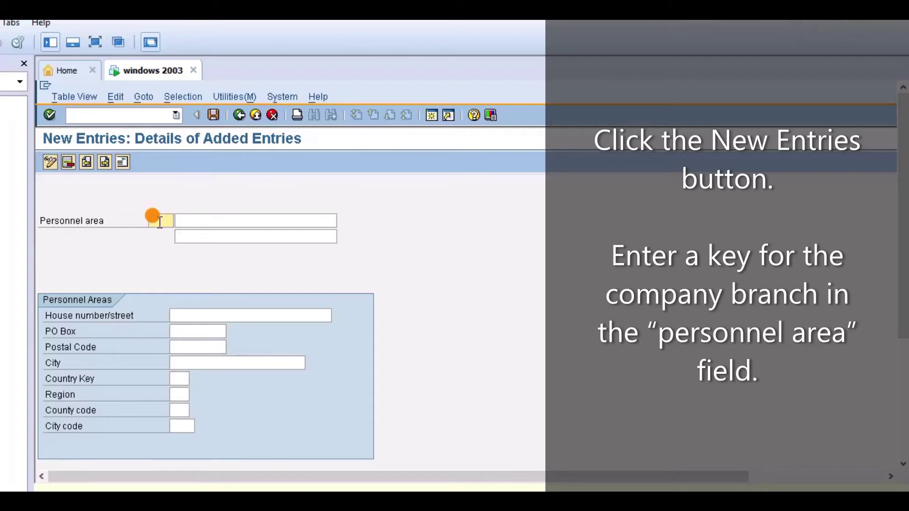
pyautogui.write('Ar')
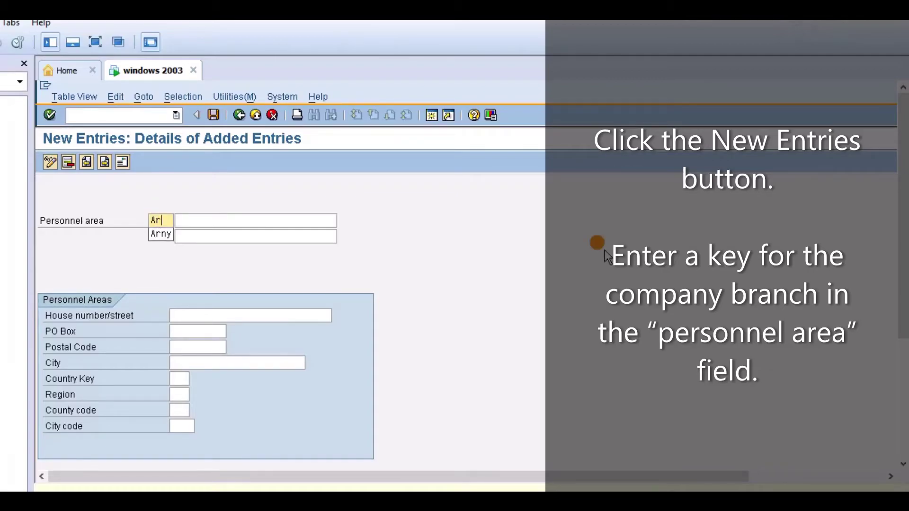
pyautogui.write('cl')
pyautogui.click(301, 219)
pyautogui.write('Air')
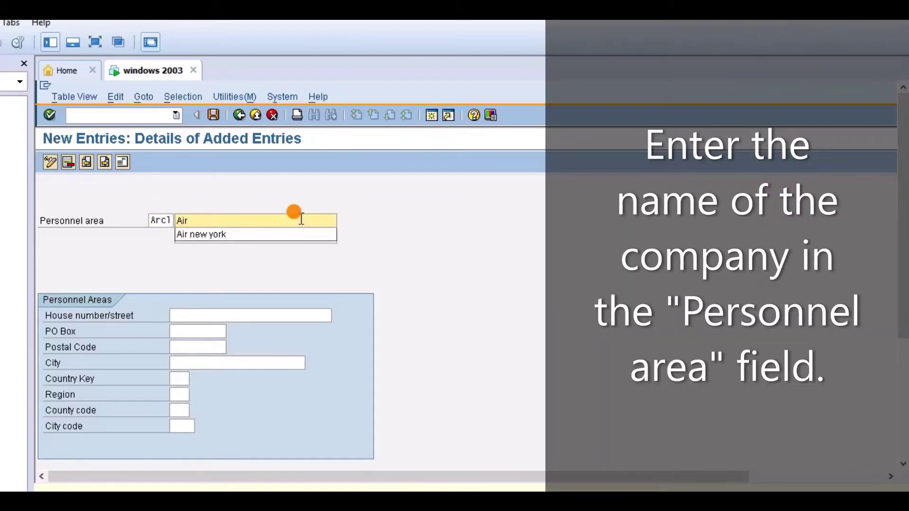
pyautogui.write(' california')
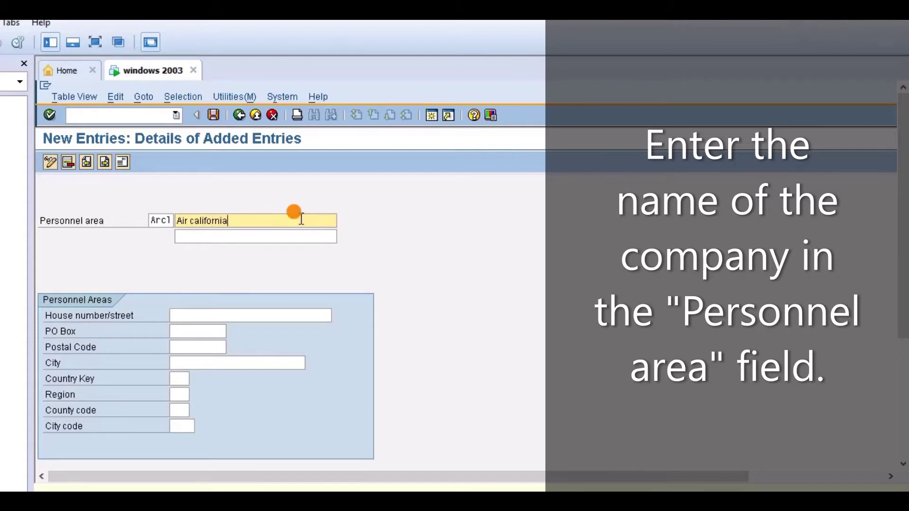
# Step: Set the California personnel area's country key to us and save the entry
pyautogui.click(176, 379)
pyautogui.write('us')
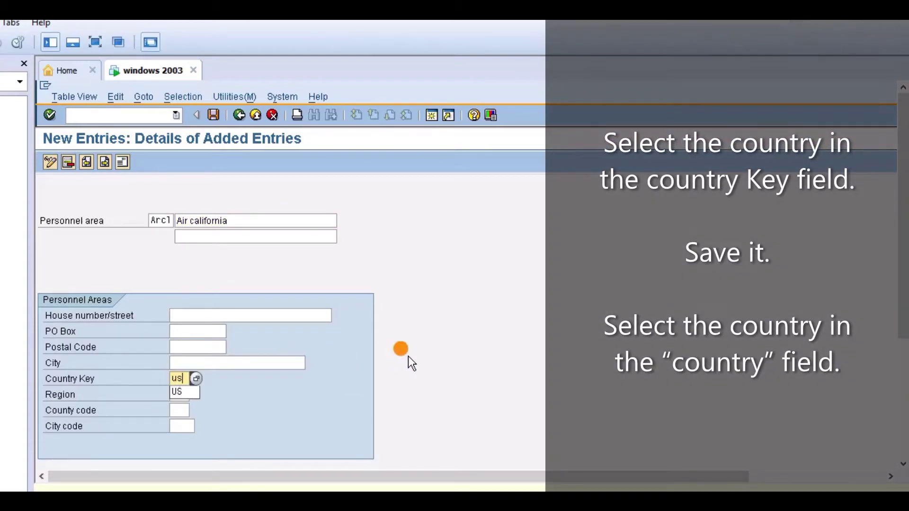
pyautogui.click(411, 364)
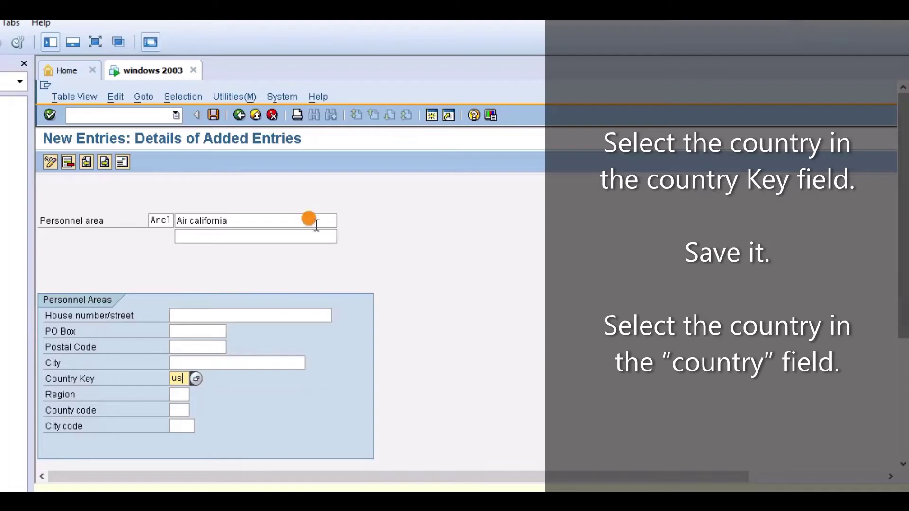
pyautogui.click(213, 115)
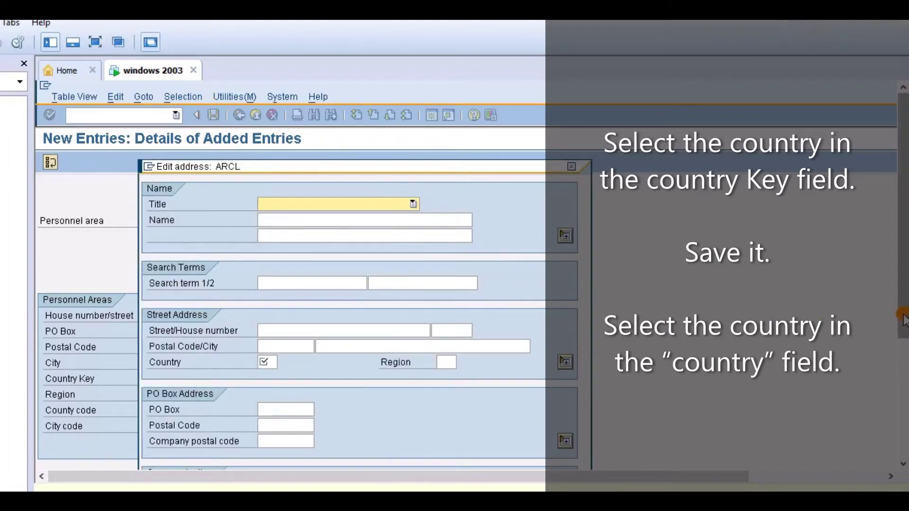
# Step: Choose US from the country list as the country in the ARCL address and confirm the address
pyautogui.scroll(-5, 902, 320)
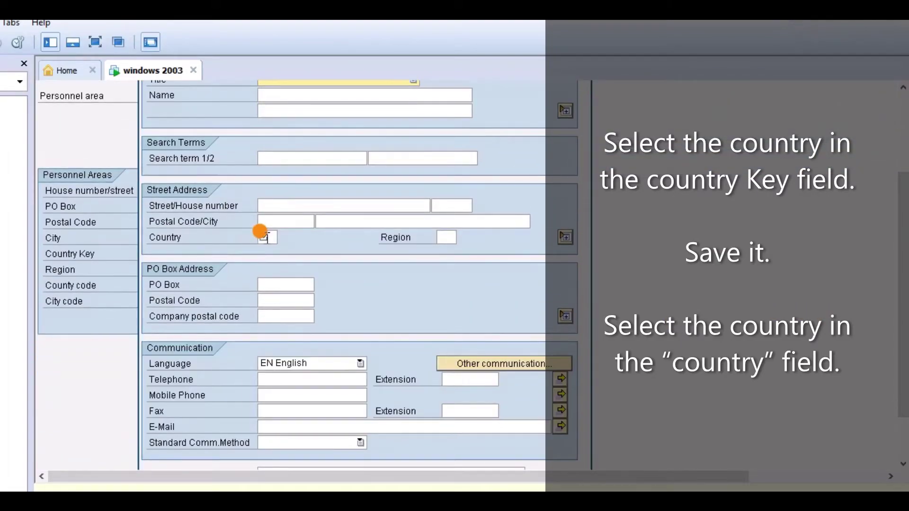
pyautogui.click(264, 237)
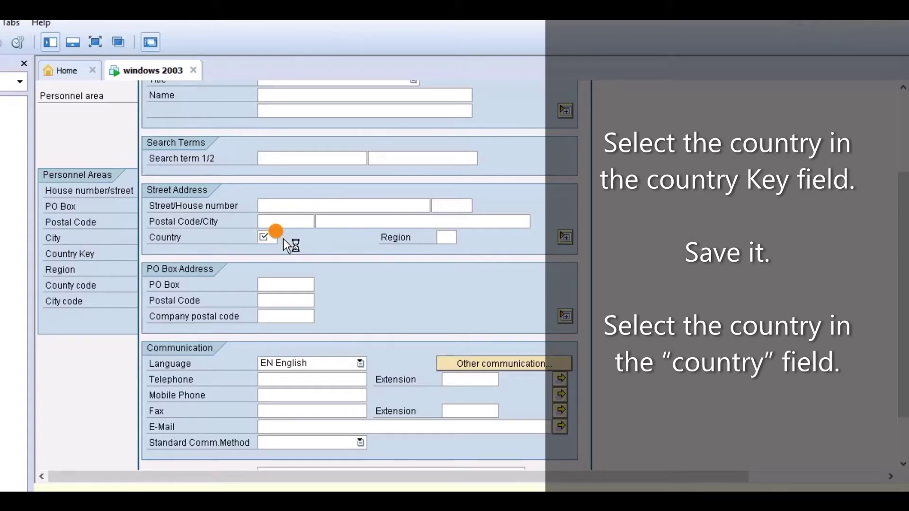
pyautogui.click(644, 435)
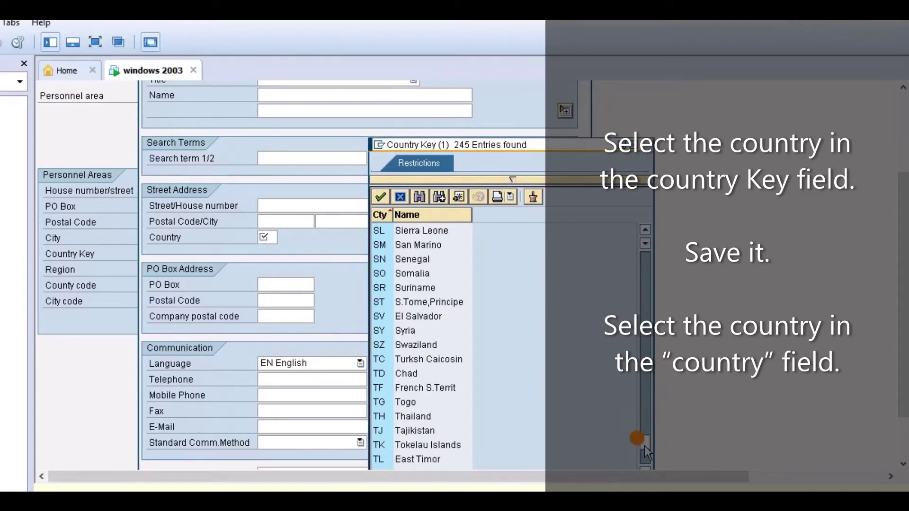
pyautogui.click(644, 445)
pyautogui.moveTo(643, 444); pyautogui.dragTo(643, 451)
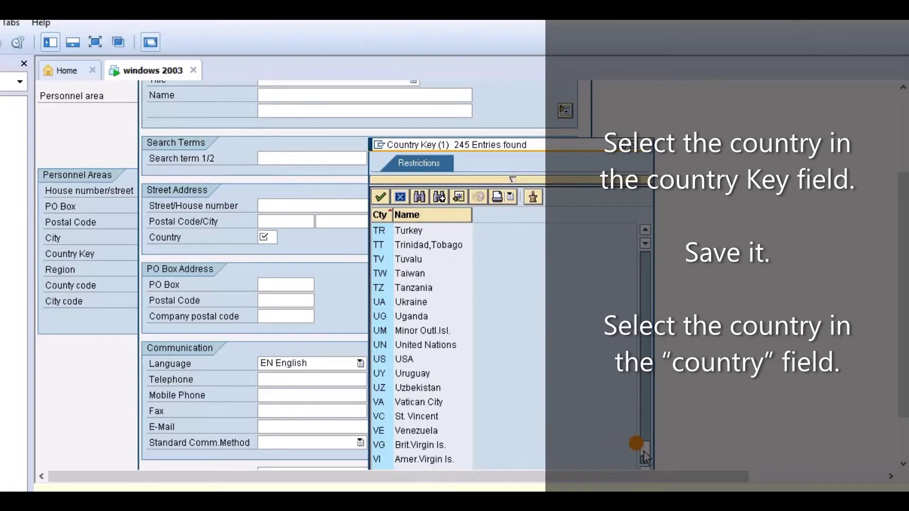
pyautogui.doubleClick(399, 359)
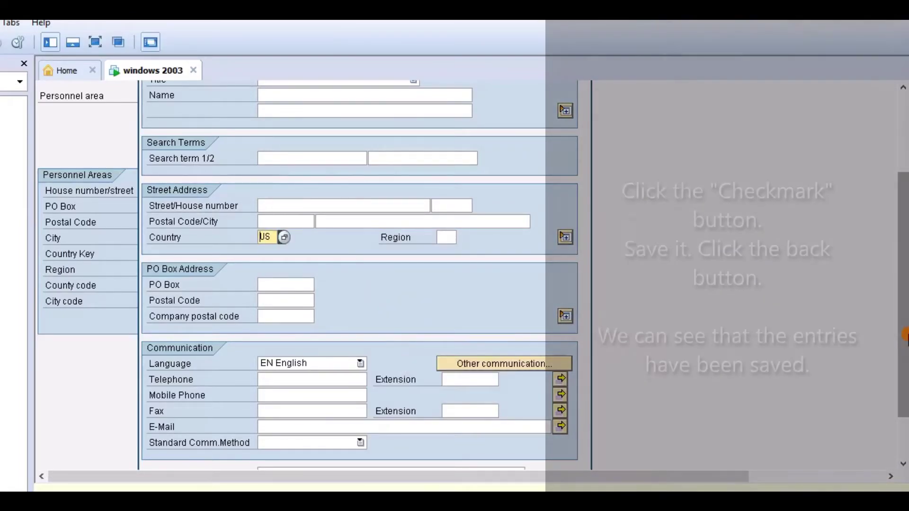
pyautogui.moveTo(906, 337); pyautogui.dragTo(907, 391)
pyautogui.click(148, 439)
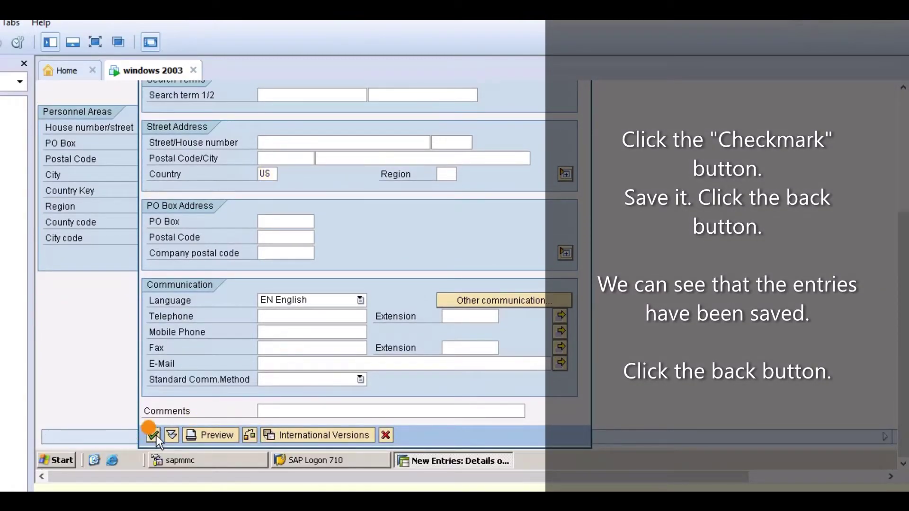
pyautogui.click(156, 436)
# Step: Leave the ARCL entry, the personnel areas overview and the activity selection to return to the customizing structure
pyautogui.moveTo(903, 393); pyautogui.dragTo(903, 272)
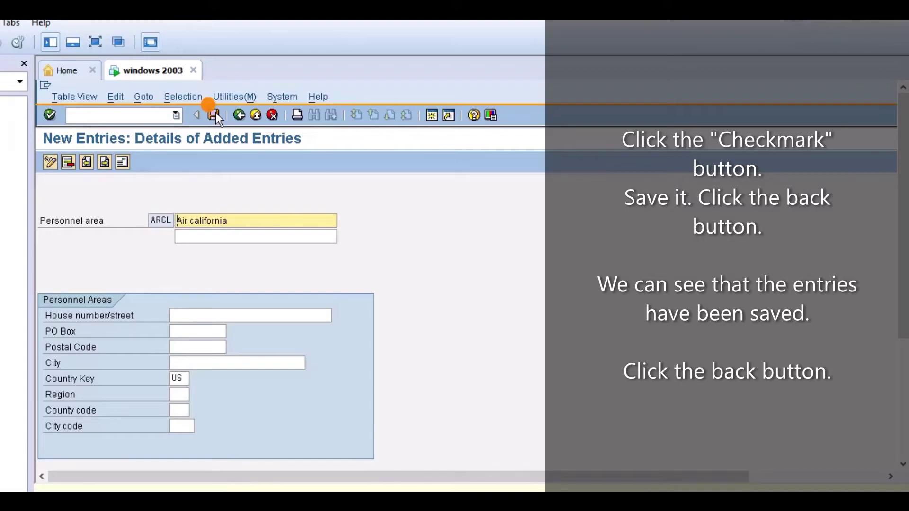
pyautogui.click(240, 115)
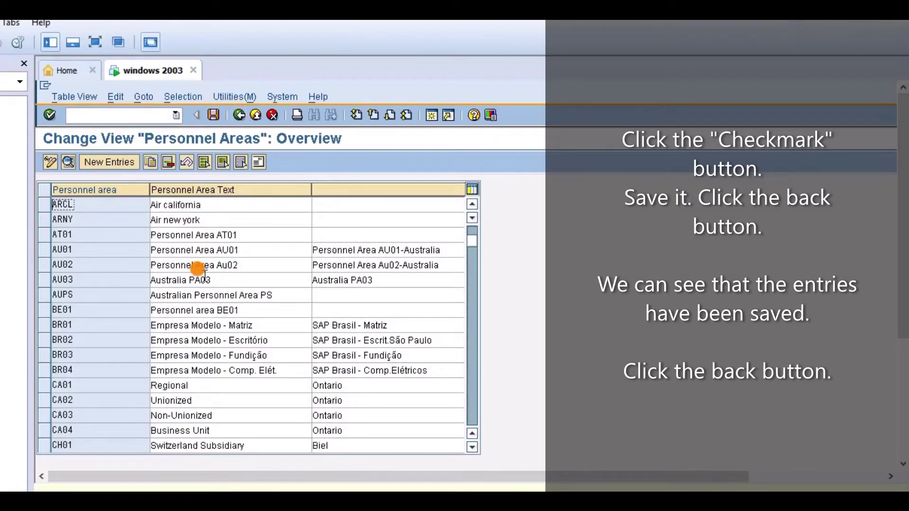
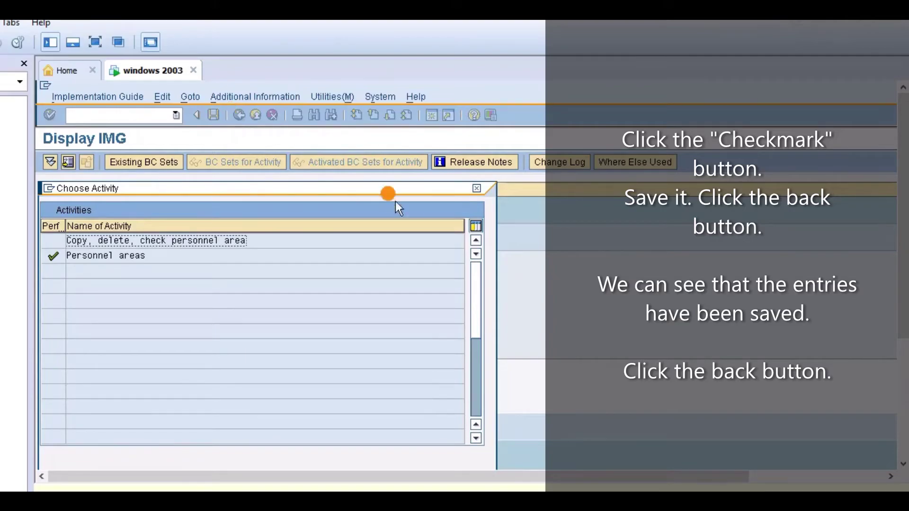
pyautogui.click(476, 189)
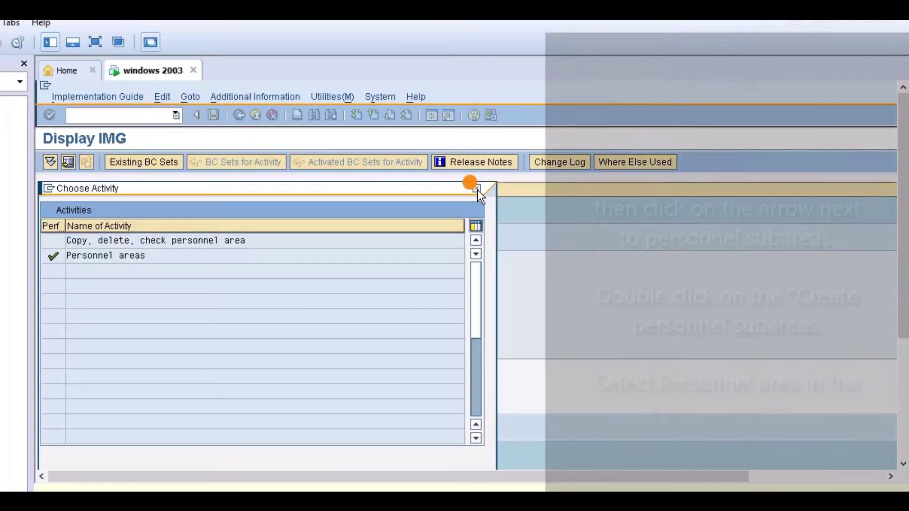
pyautogui.click(478, 190)
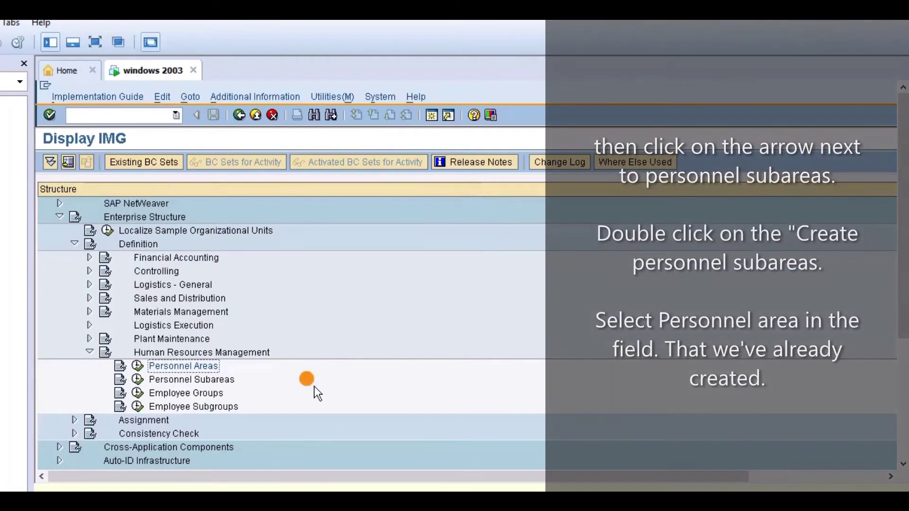
# Step: Open the Create personnel subareas activity under Personnel Subareas with personnel area ARNY as the work area
pyautogui.click(138, 380)
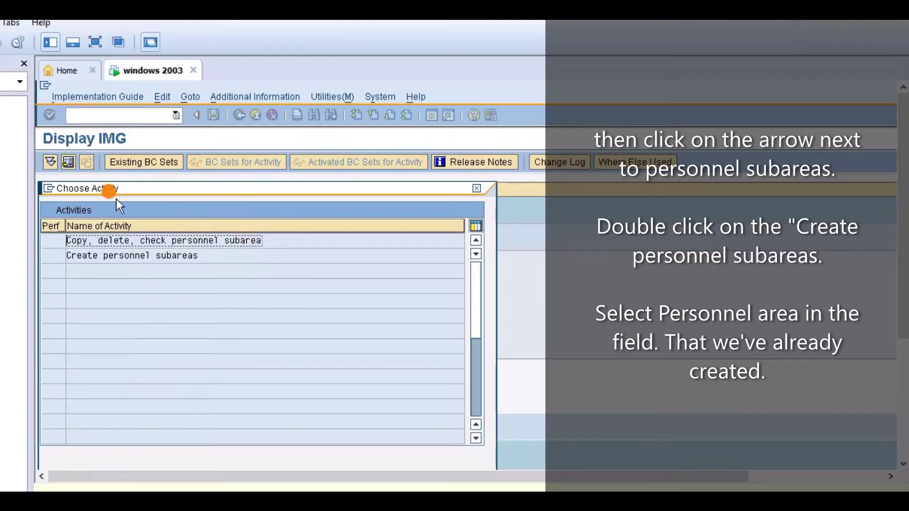
pyautogui.doubleClick(142, 255)
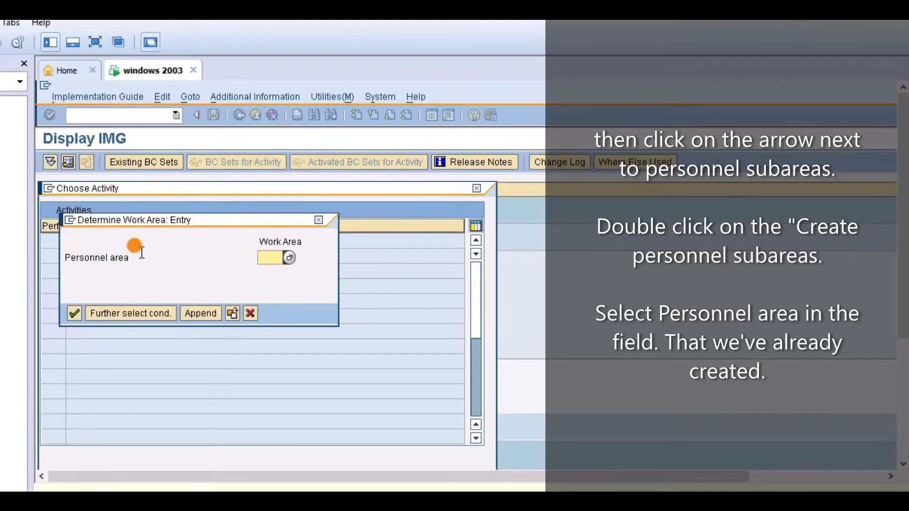
pyautogui.click(291, 258)
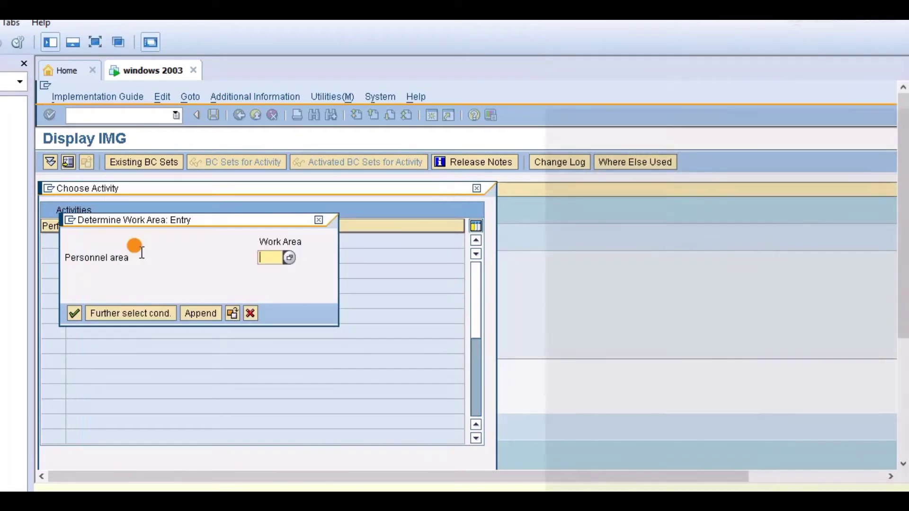
pyautogui.click(291, 257)
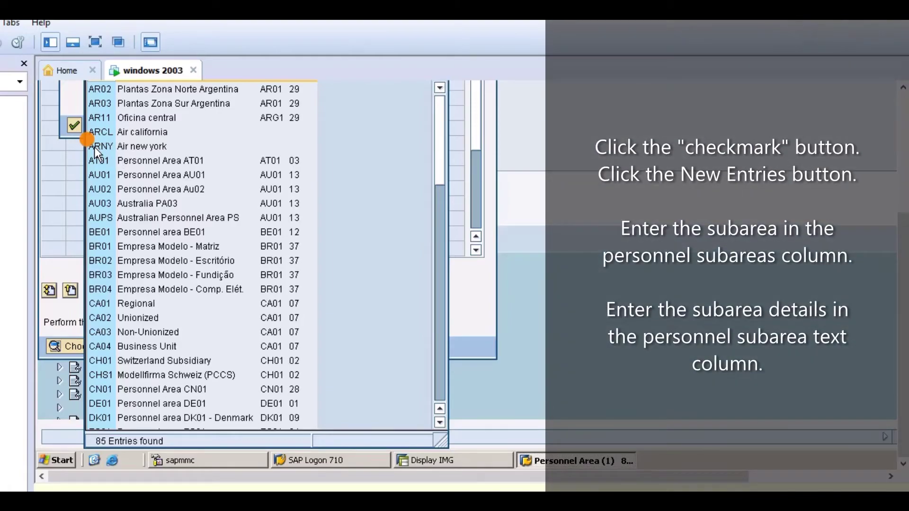
pyautogui.doubleClick(95, 147)
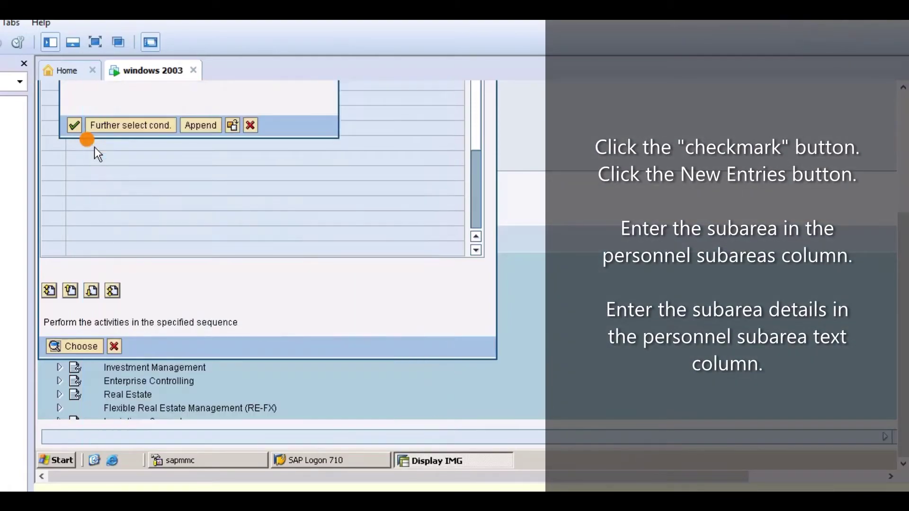
pyautogui.moveTo(902, 296); pyautogui.dragTo(902, 85)
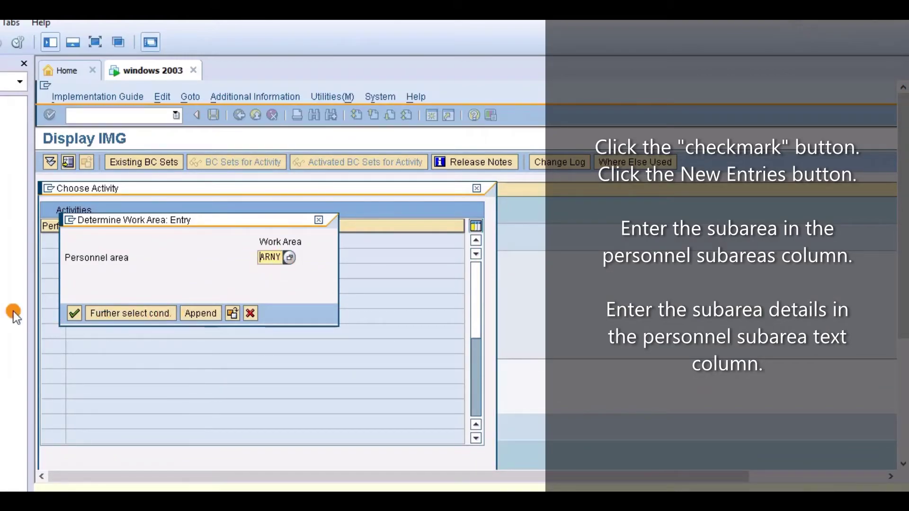
pyautogui.click(68, 313)
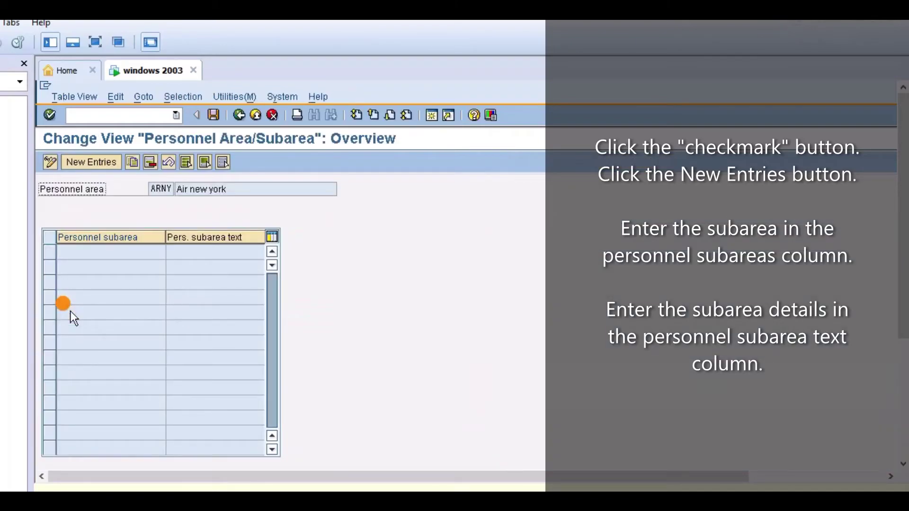
# Step: Start new subarea entries for personnel area ARNY and enter subarea Arn1 with the text Hr office
pyautogui.click(107, 161)
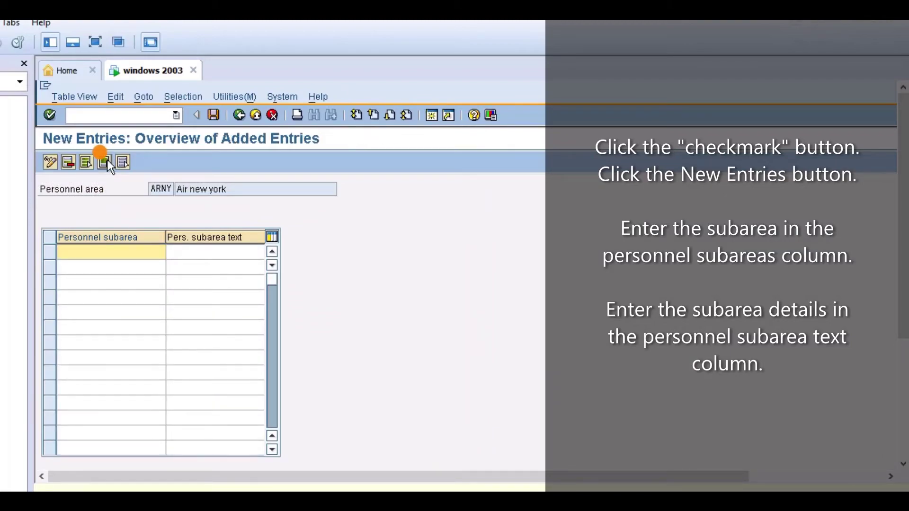
pyautogui.click(125, 256)
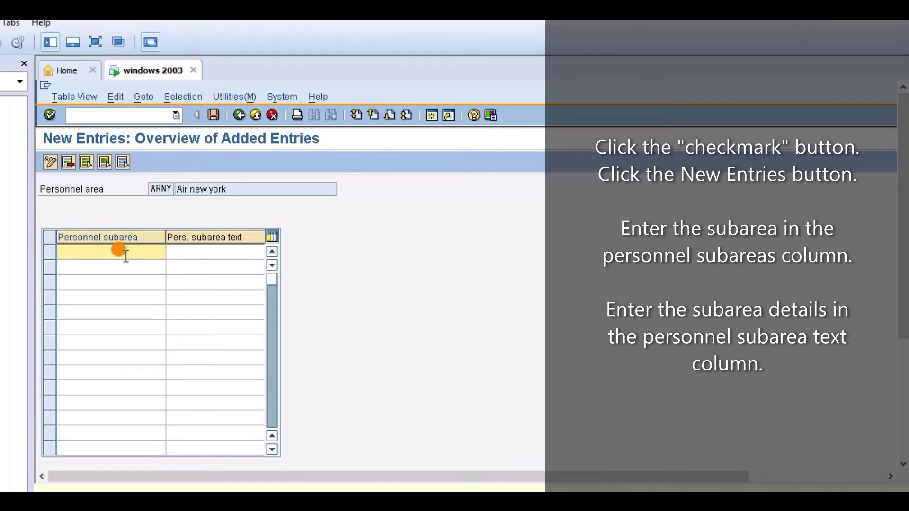
pyautogui.write('Arn1')
pyautogui.click(223, 253)
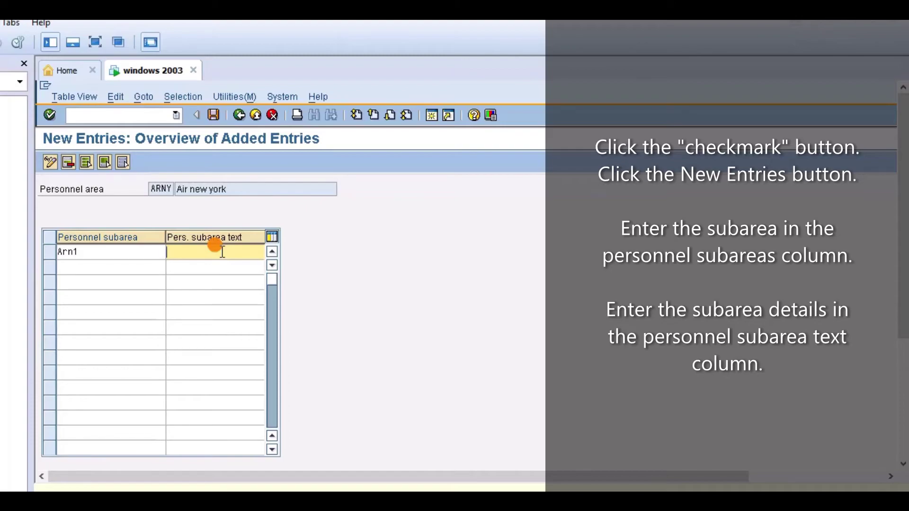
pyautogui.write('Hr office')
# Step: Add a second ARNY subarea Arn2 with the text Corporateoffice and save the entries
pyautogui.click(148, 265)
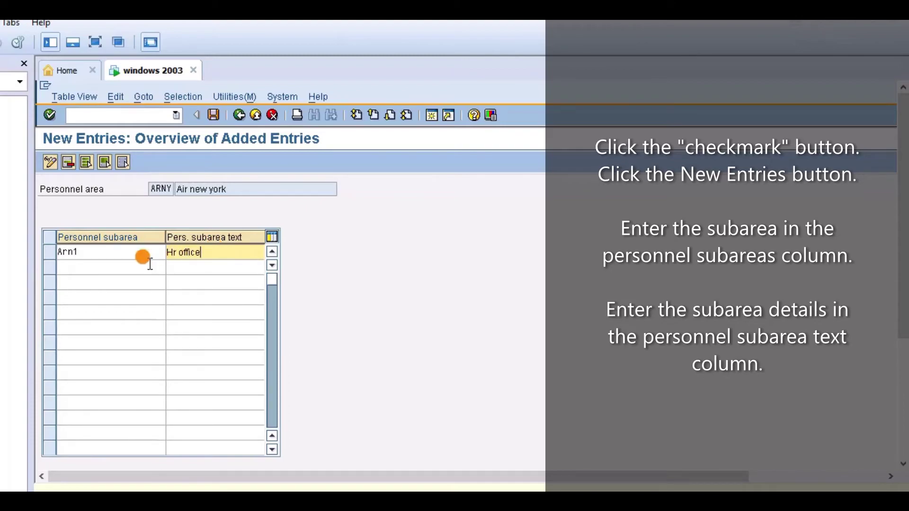
pyautogui.write('Ar')
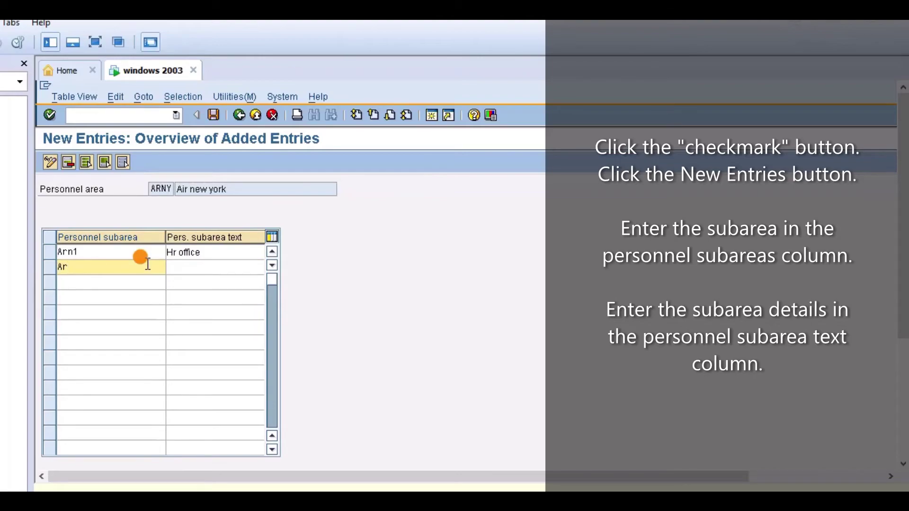
pyautogui.write('n2')
pyautogui.click(200, 268)
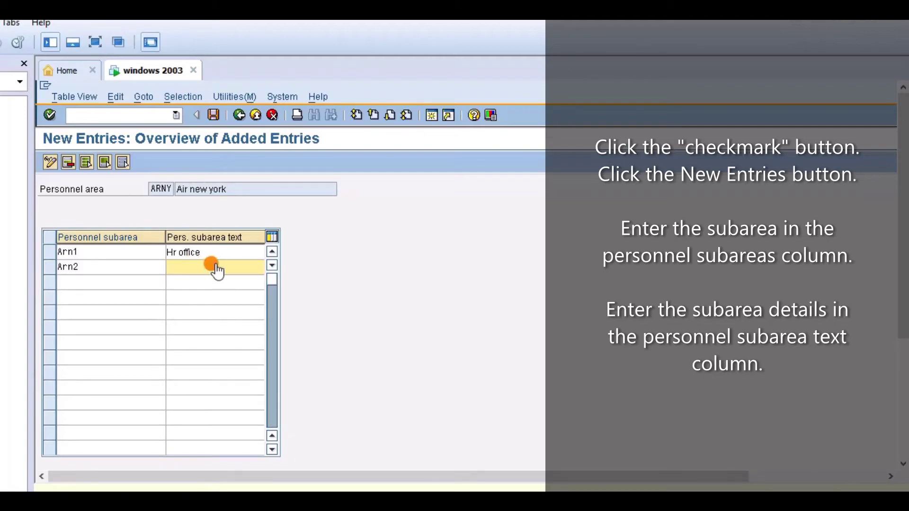
pyautogui.write('Co')
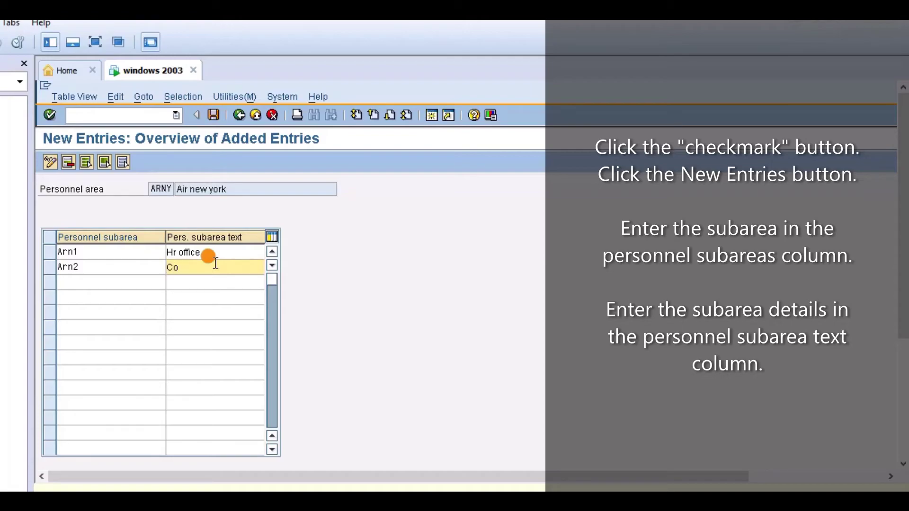
pyautogui.write('rporate')
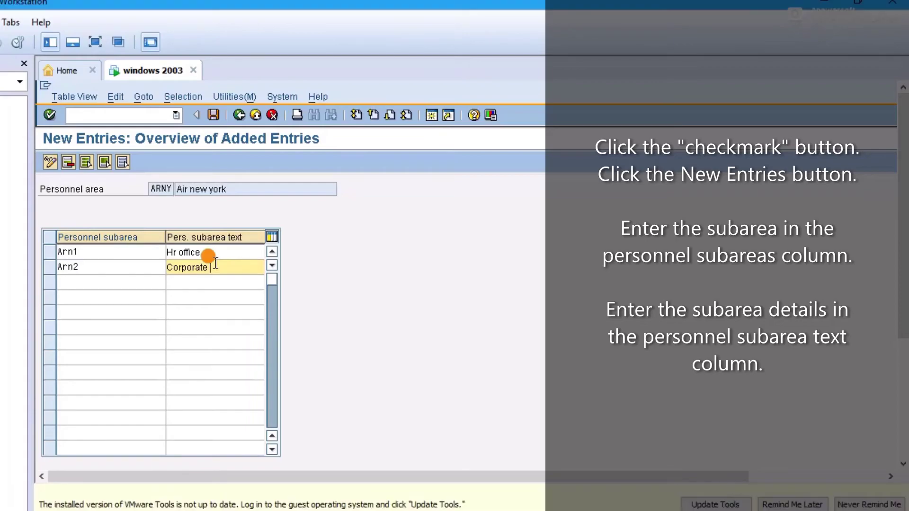
pyautogui.write(' offic')
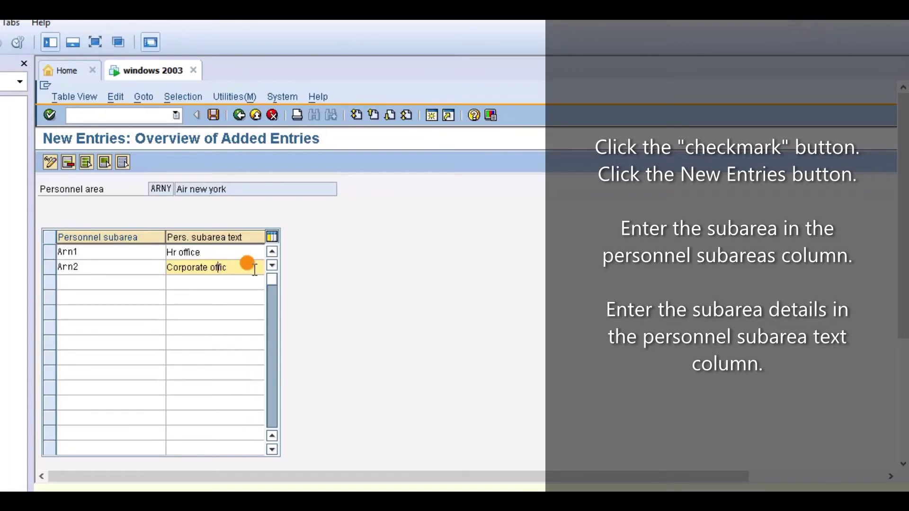
pyautogui.press('BackSpace')
pyautogui.press('Right')
pyautogui.press('Right')
pyautogui.write('e')
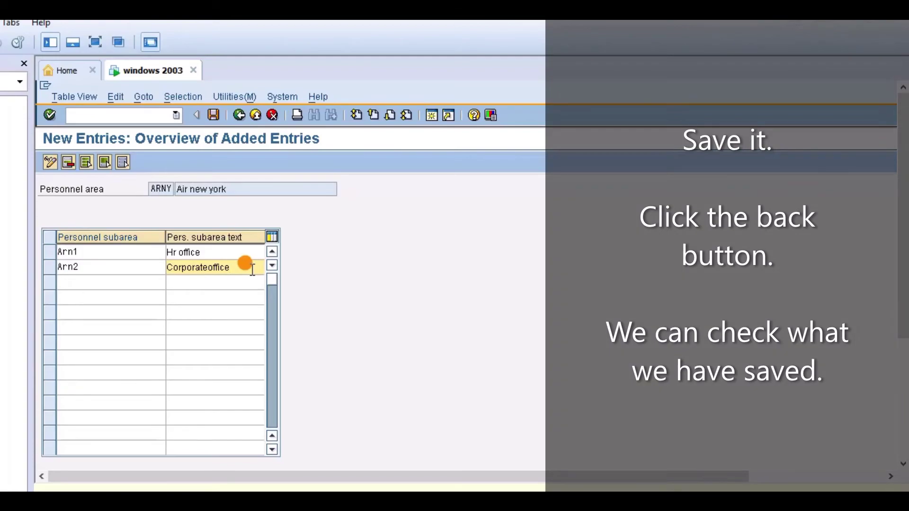
pyautogui.click(214, 116)
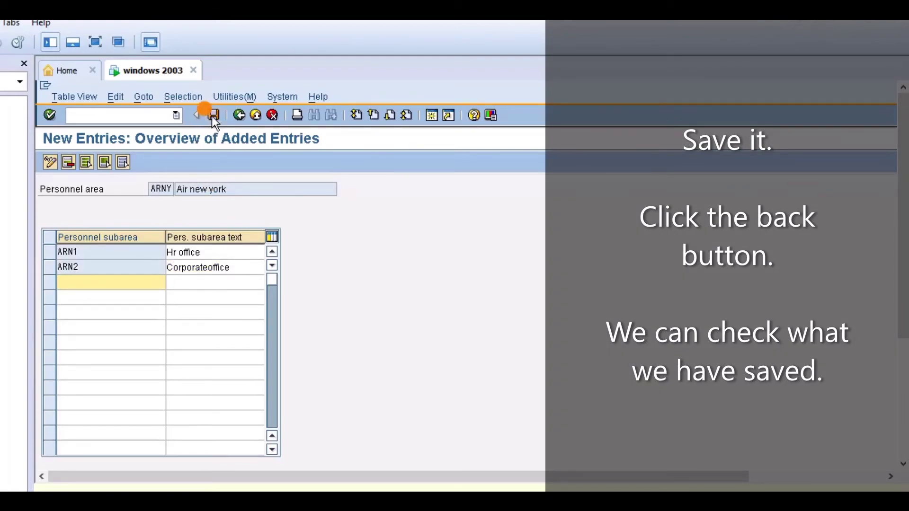
# Step: Leave the ARNY subareas and reopen the Create personnel subareas activity with personnel area ARCL as the work area
pyautogui.click(239, 116)
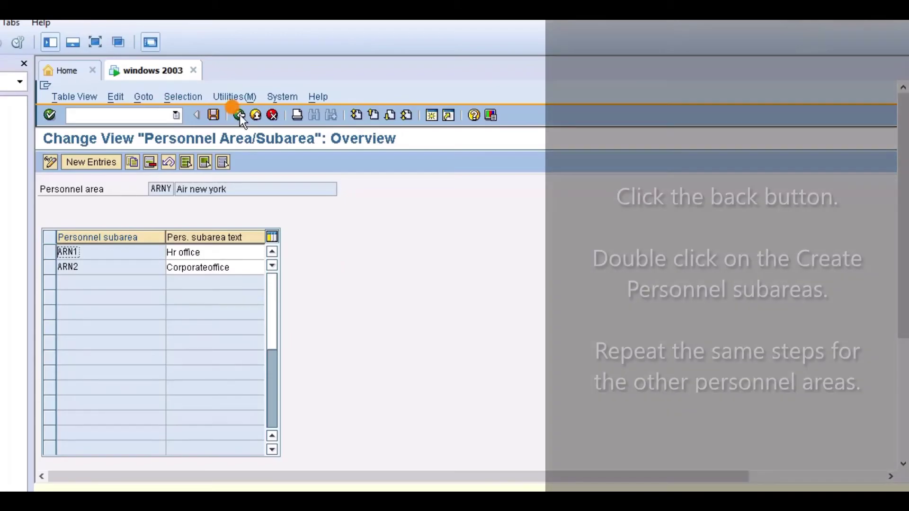
pyautogui.click(240, 115)
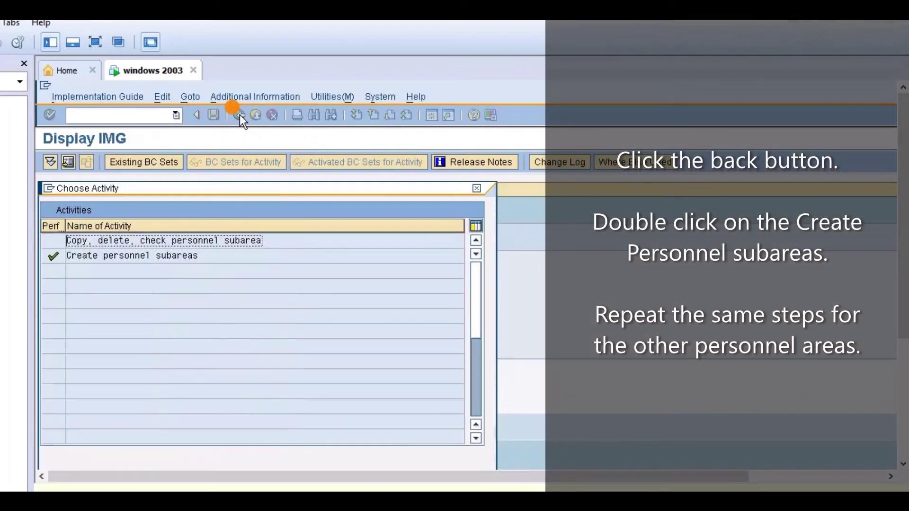
pyautogui.doubleClick(147, 257)
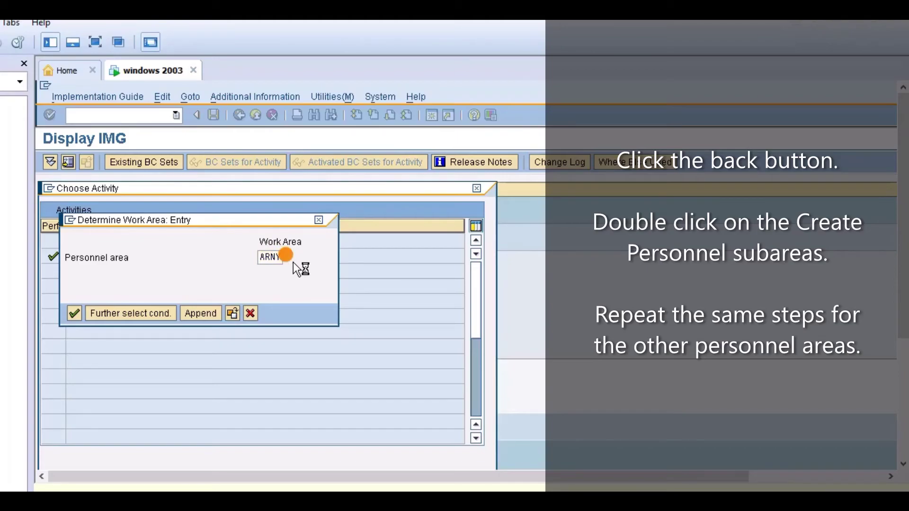
pyautogui.scroll(-1, 417, 313)
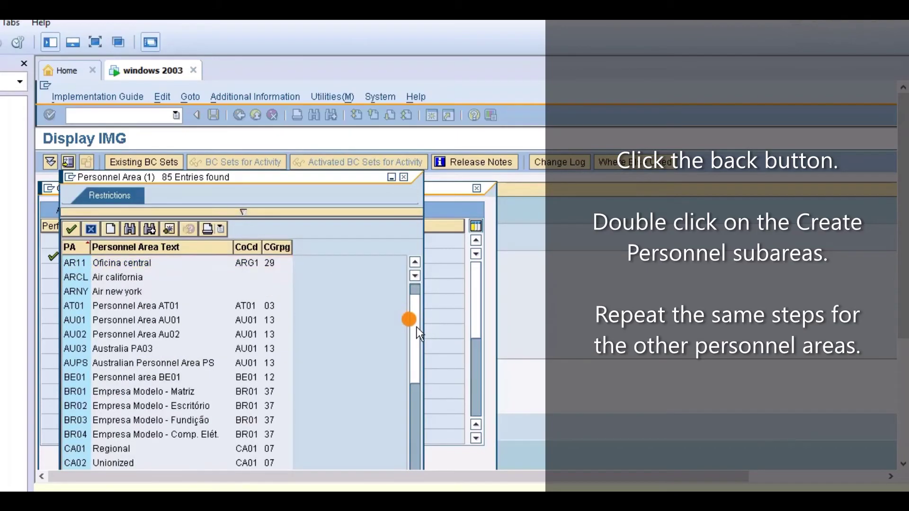
pyautogui.doubleClick(87, 277)
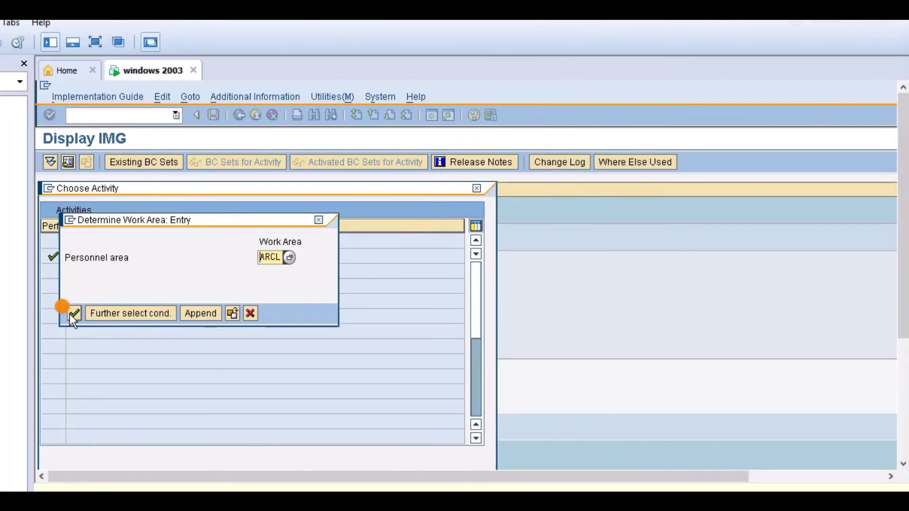
pyautogui.click(74, 314)
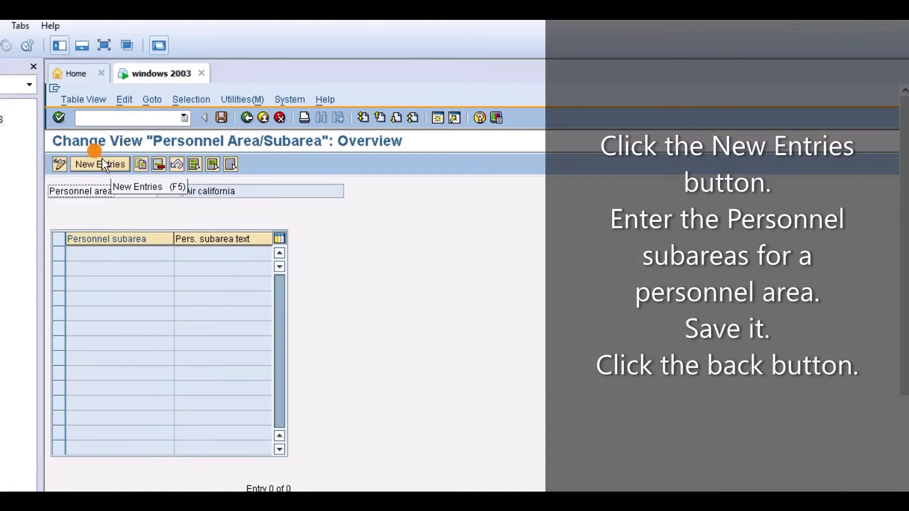
# Step: Enter new personnel subareas Arc1 and Arc2 for personnel area ARCL and save them
pyautogui.click(105, 164)
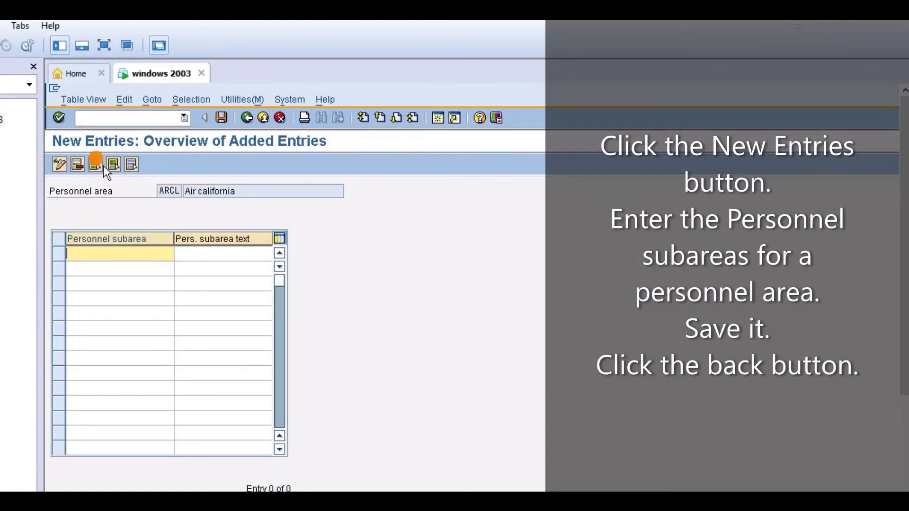
pyautogui.write('A')
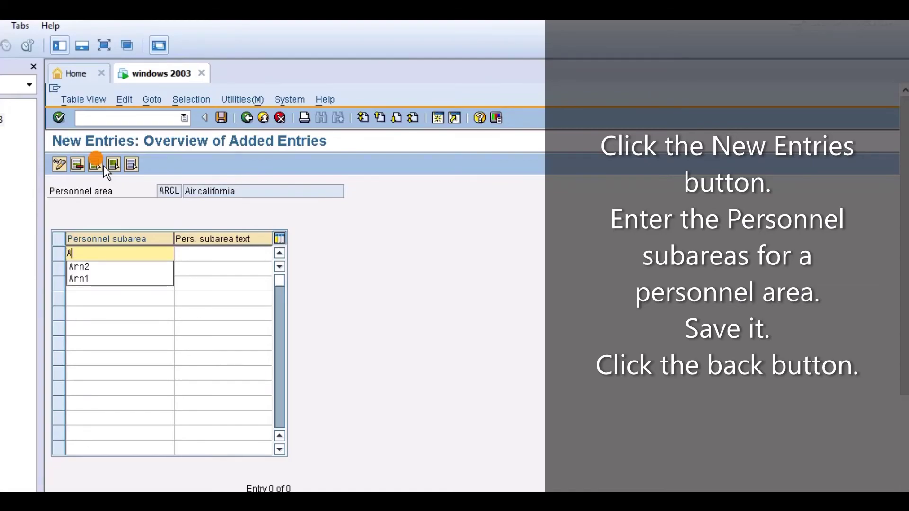
pyautogui.write('rc1')
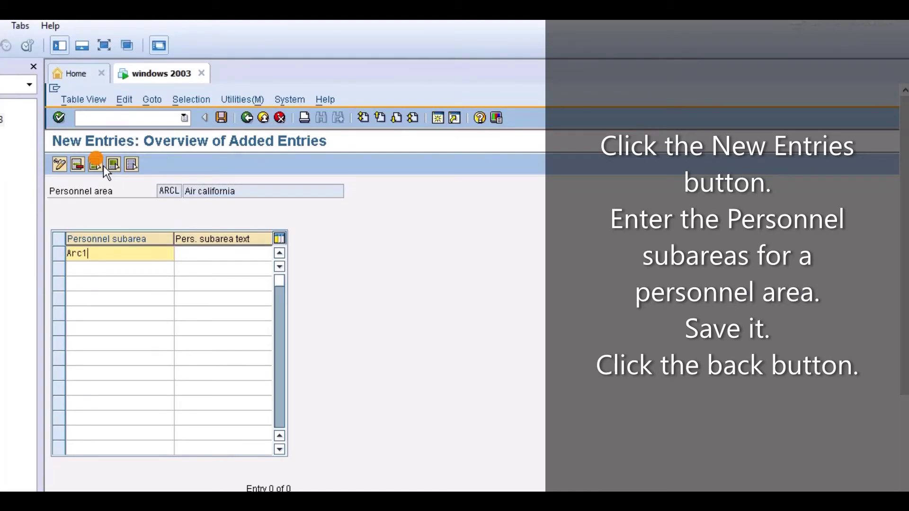
pyautogui.click(135, 273)
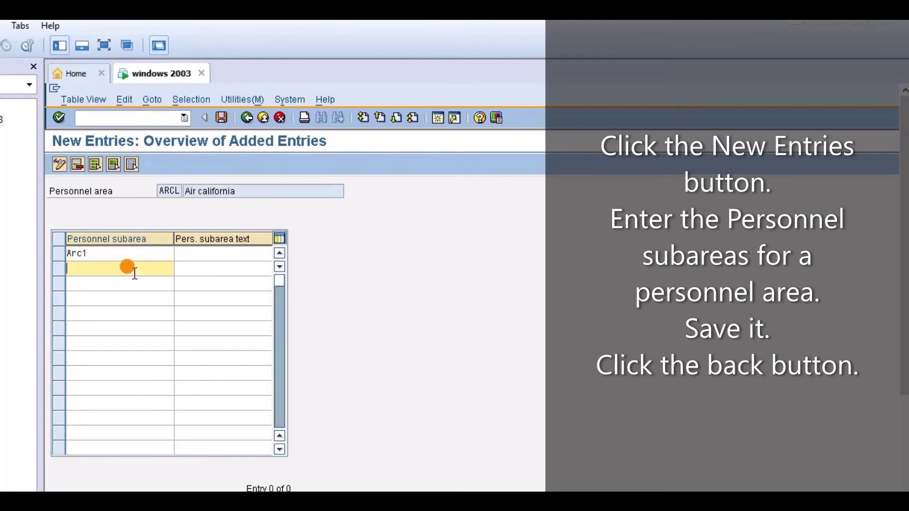
pyautogui.write('Arc2')
pyautogui.click(223, 118)
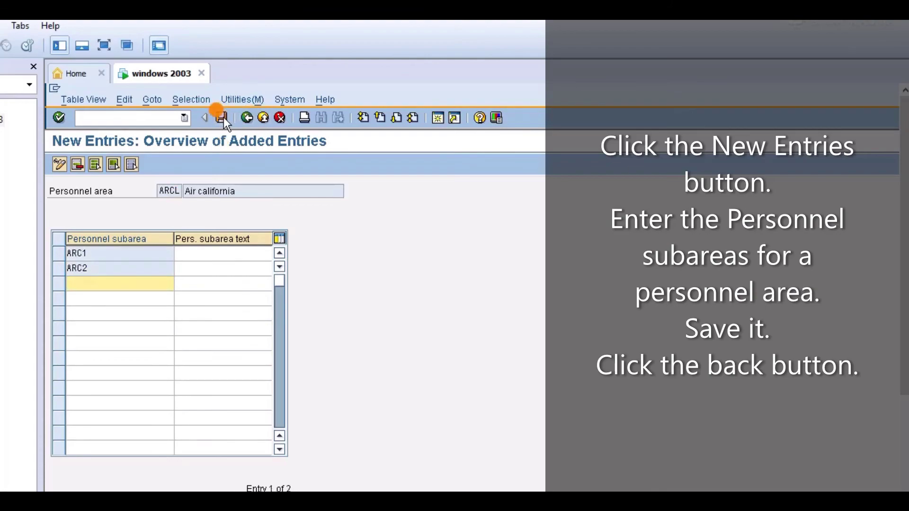
# Step: Set the subarea texts to Sales office for ARC1 and Corporateoffice for ARC2, and save the entries
pyautogui.click(248, 254)
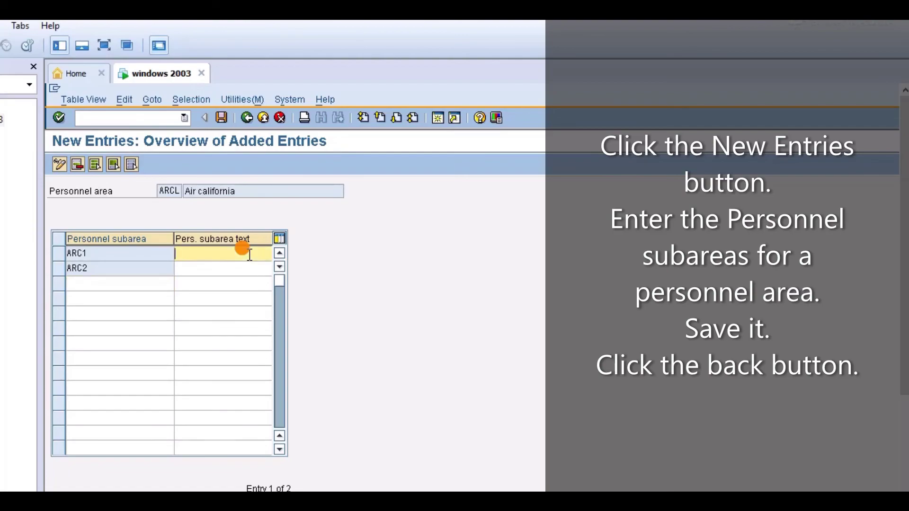
pyautogui.write('Sales office')
pyautogui.click(249, 267)
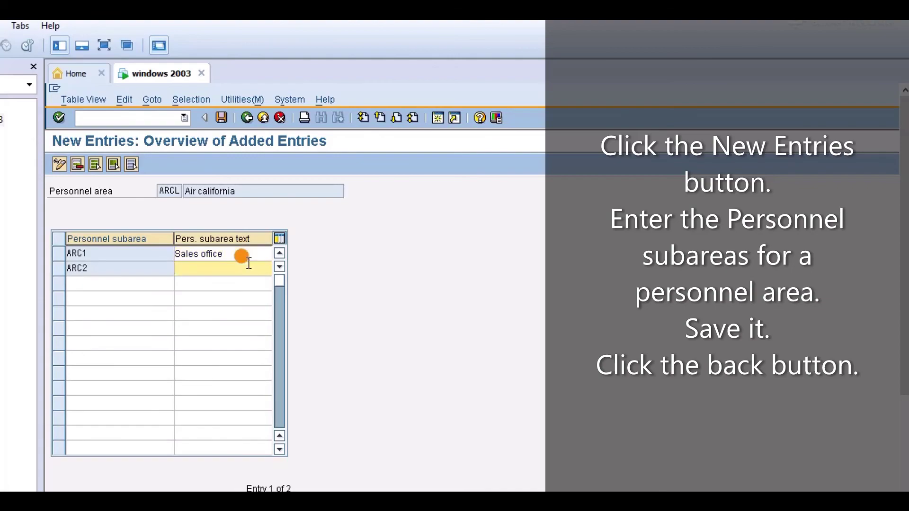
pyautogui.write('c')
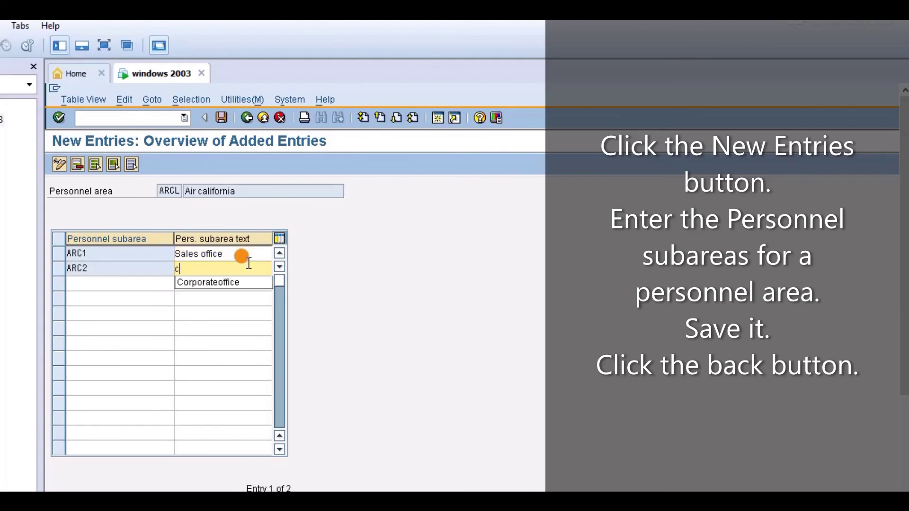
pyautogui.press('Down')
pyautogui.press('Return')
pyautogui.click(222, 117)
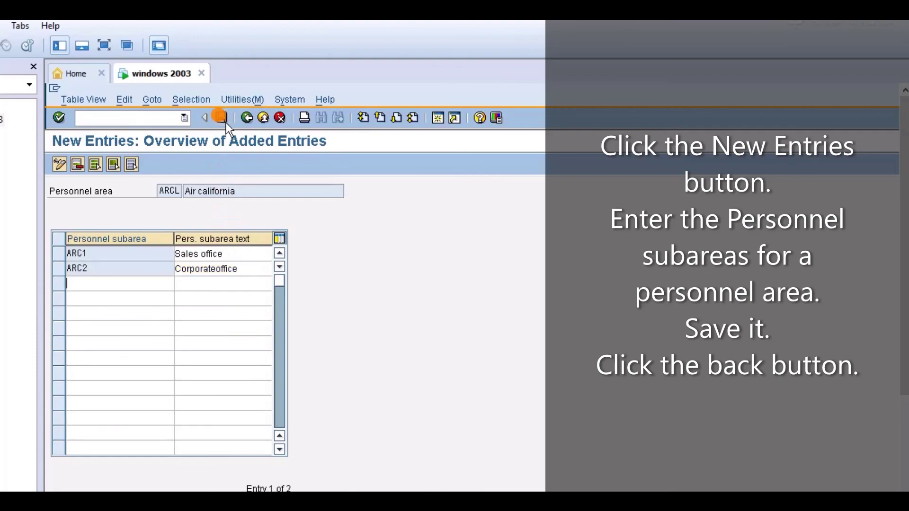
# Step: Leave the ARCL subareas and the activity selection, and collapse the Human Resources Management node in the customizing structure
pyautogui.click(246, 117)
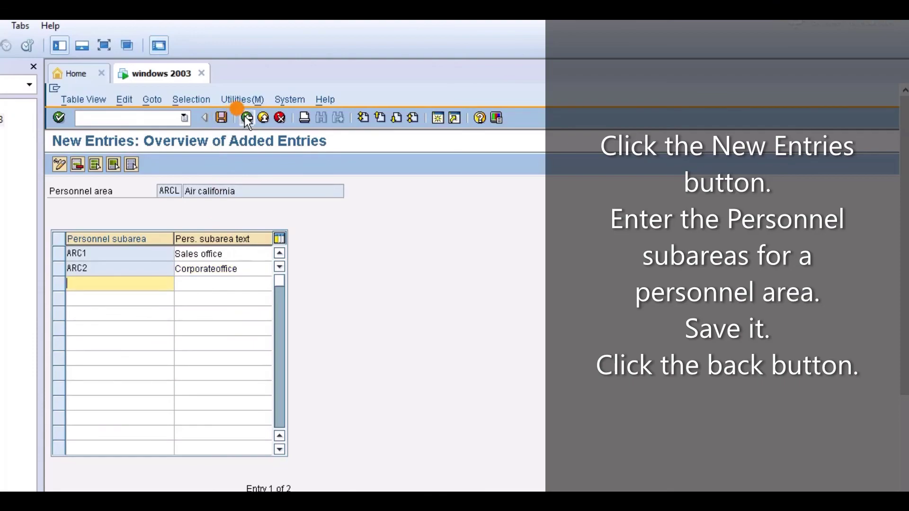
pyautogui.click(172, 244)
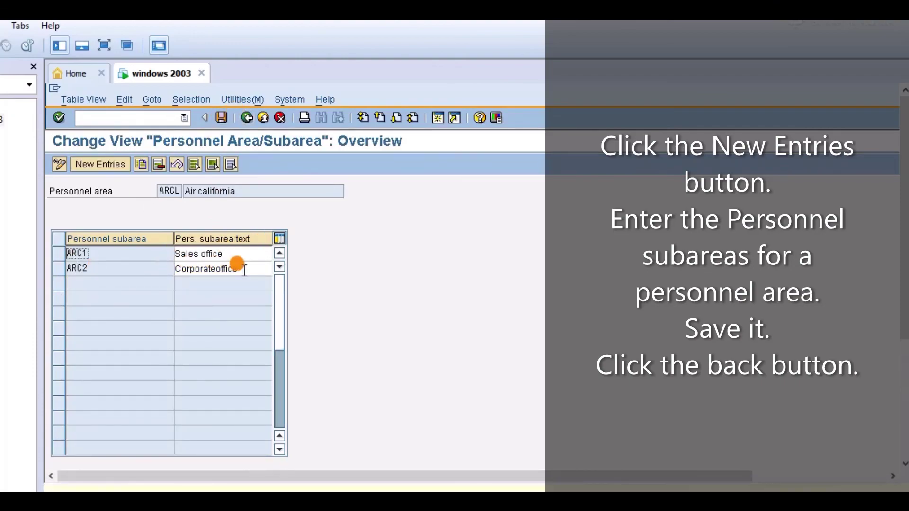
pyautogui.click(246, 118)
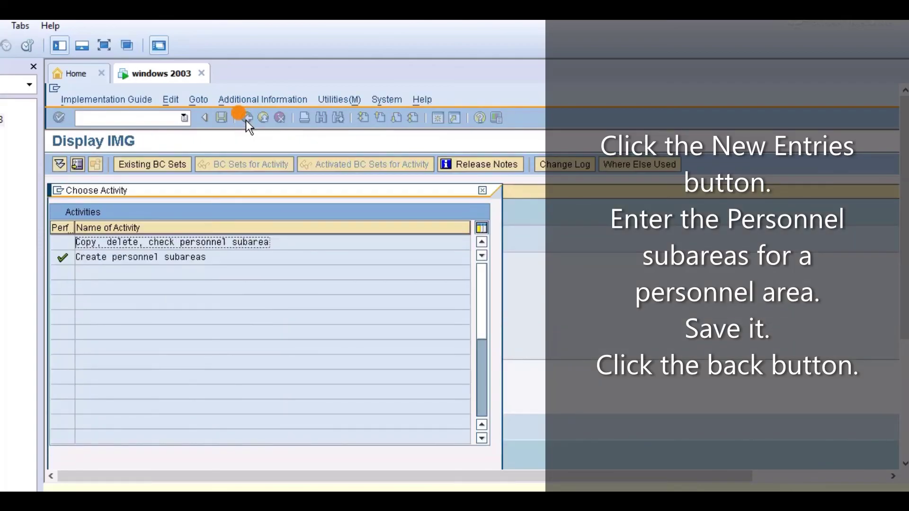
pyautogui.click(482, 190)
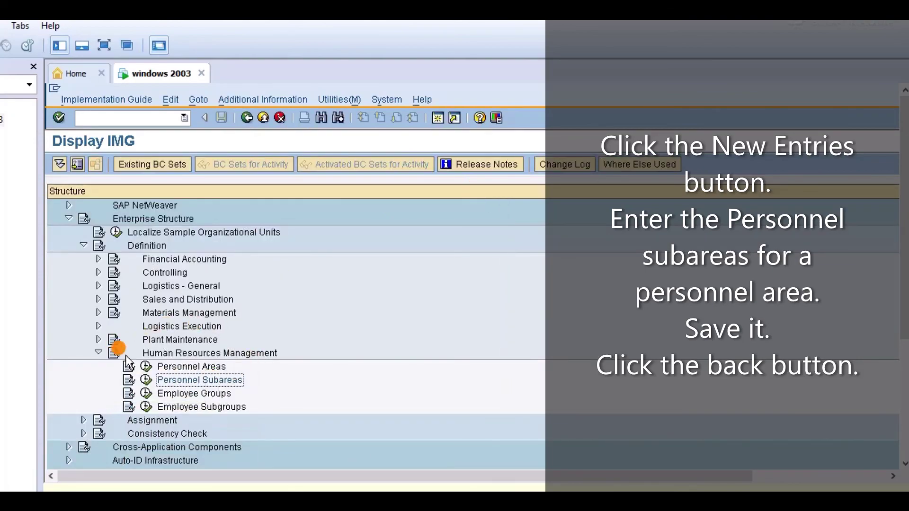
pyautogui.click(99, 353)
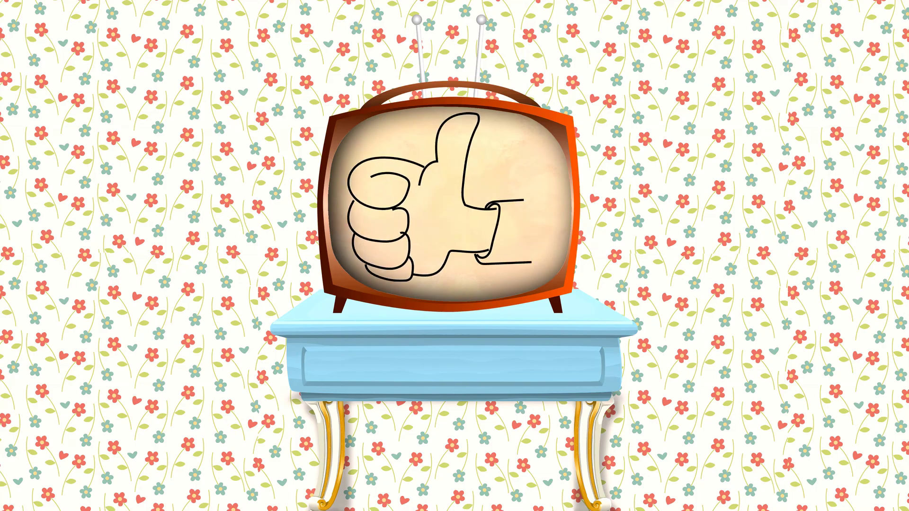